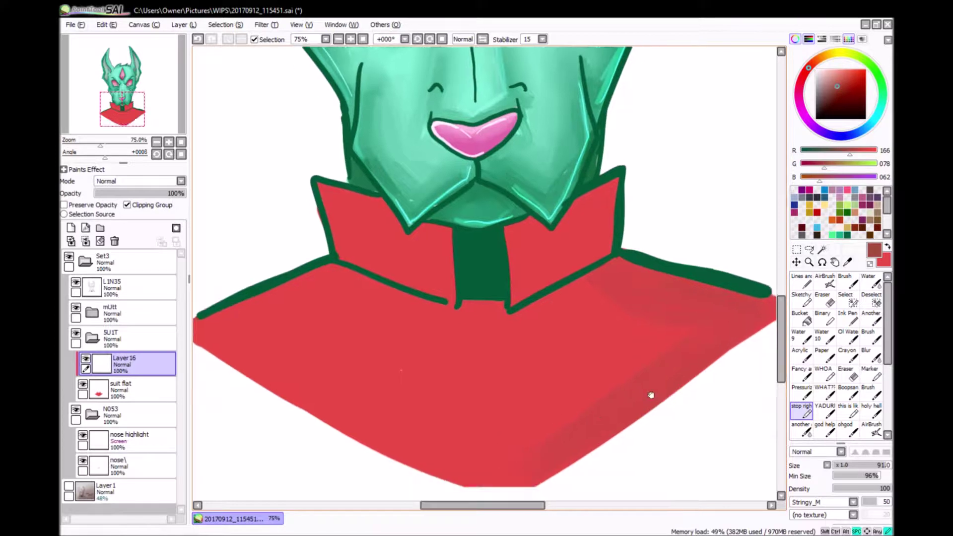
- Shade the suit's shoulders and lower edges with dark red (RGB 166, 78, 62), and blend the shading inward with the base red
mouse_move(358, 229)
mouse_down()
mouse_move(388, 231)
mouse_move(370, 233)
mouse_up()
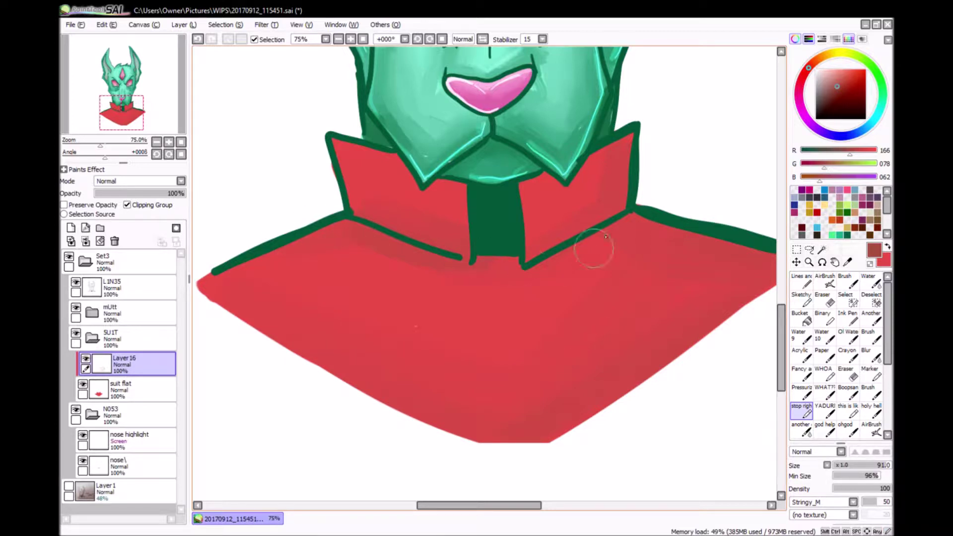
click(825, 429)
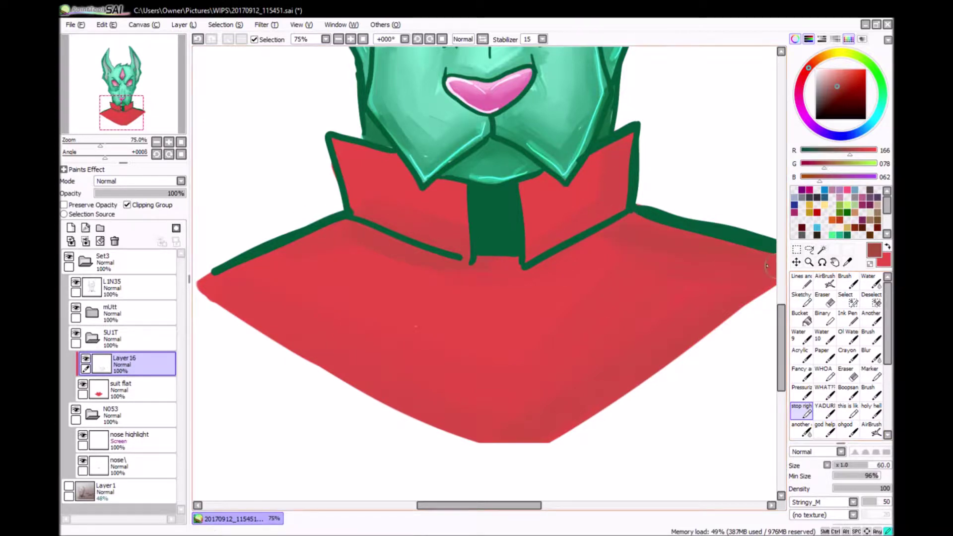
drag(737, 295, 577, 431)
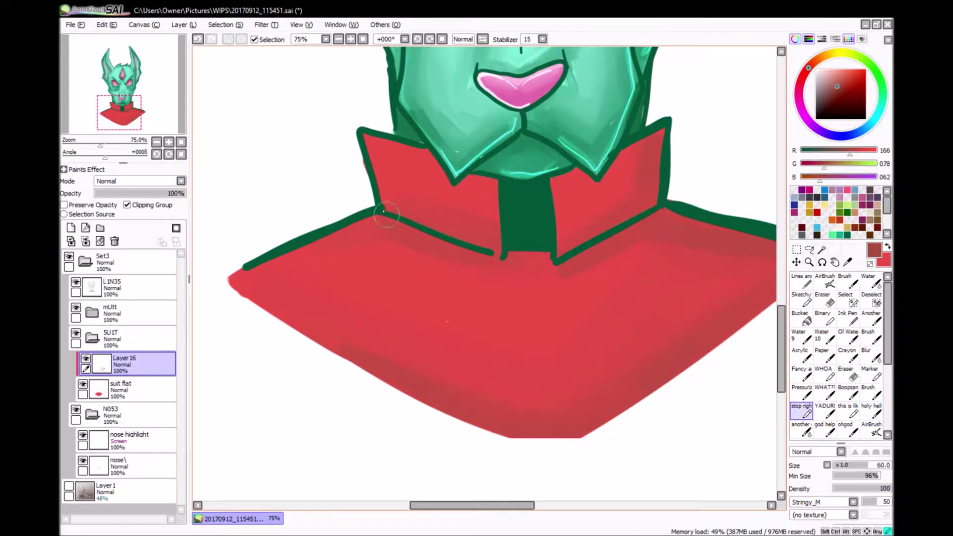
key(x)
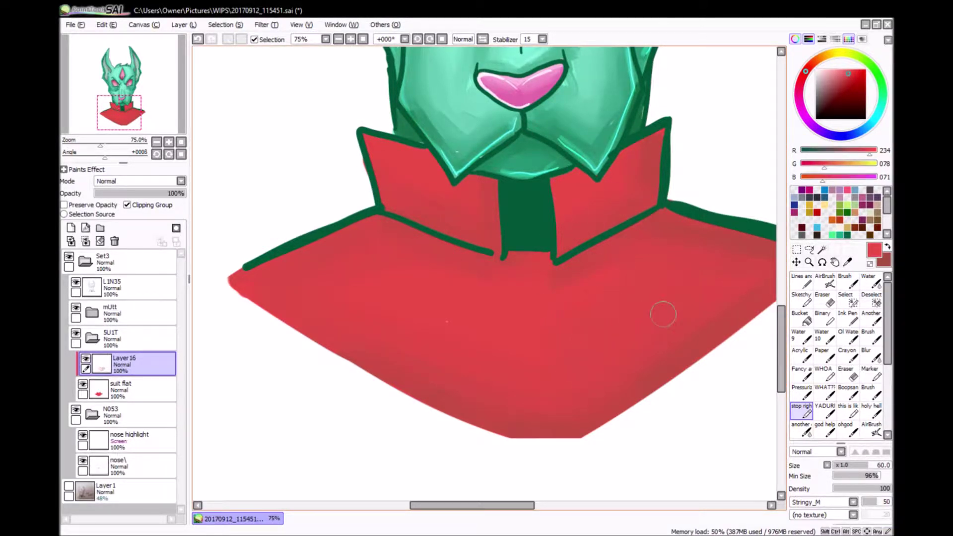
drag(559, 345, 491, 373)
- Deepen the shadows under the collar, on its left flap and along the suit's lower edges with brownish red (RGB 146, 78, 62)
key(x)
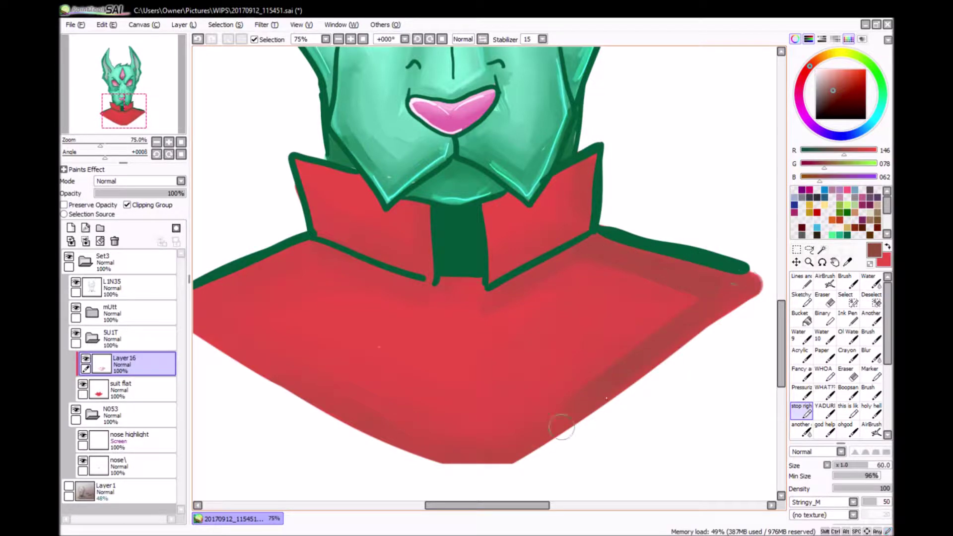
drag(439, 283, 561, 285)
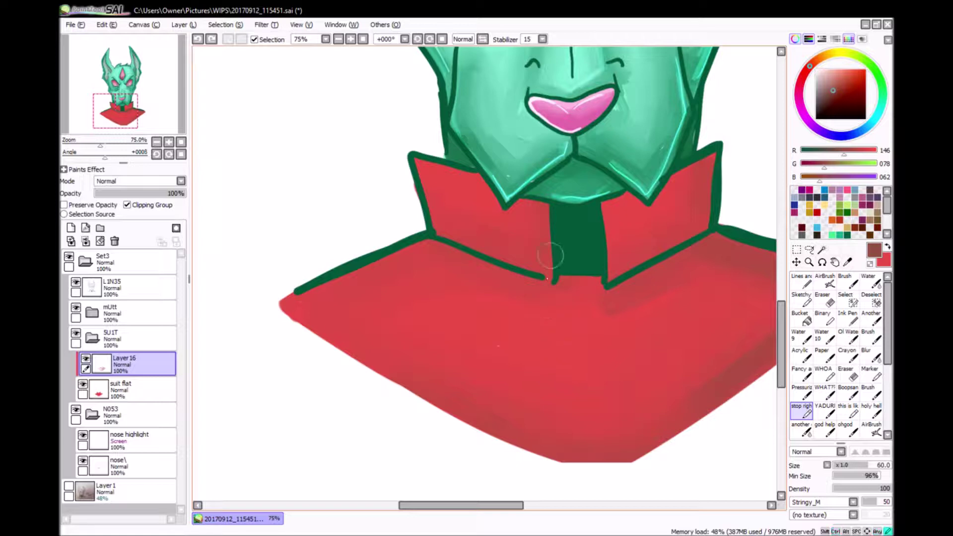
drag(551, 241, 539, 280)
key(bracketleft)
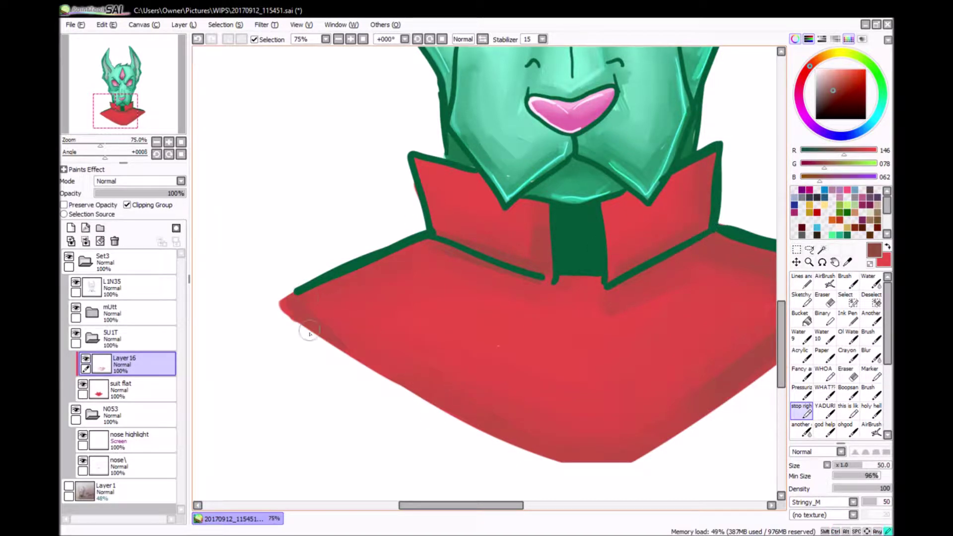
drag(549, 426, 499, 423)
- Add muted purple shading (RGB 104, 78, 102) at brush size 50 along the right shoulder, lower edges and collar flaps
drag(808, 67, 802, 108)
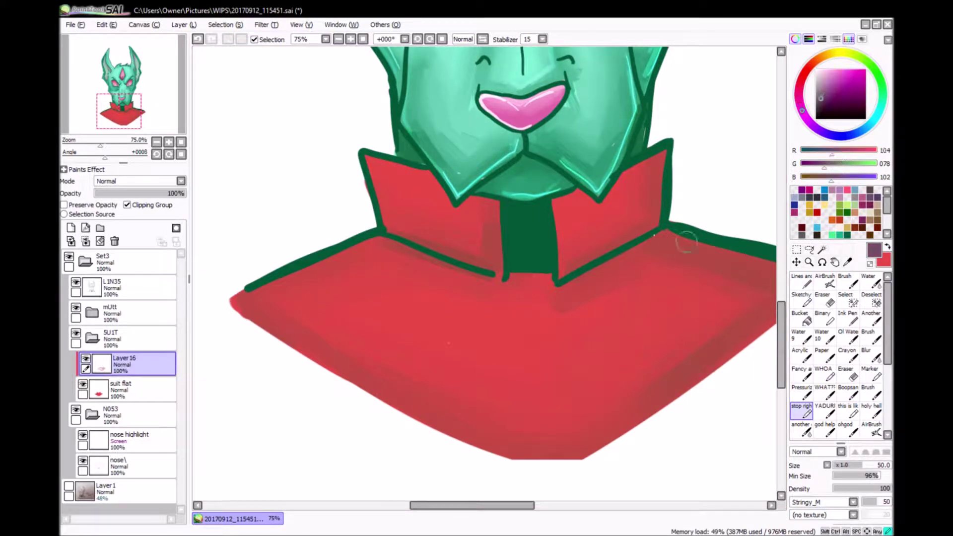
drag(644, 305, 617, 366)
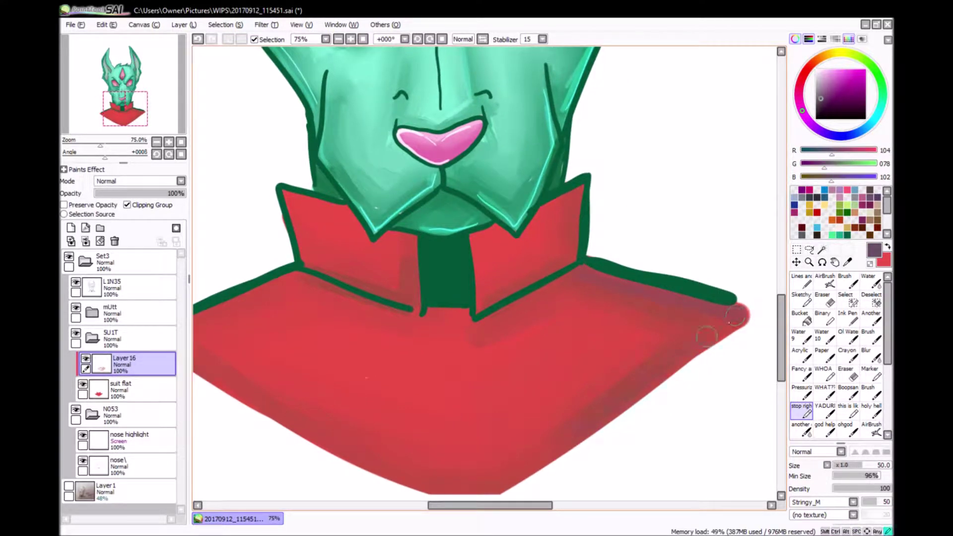
drag(459, 472, 522, 333)
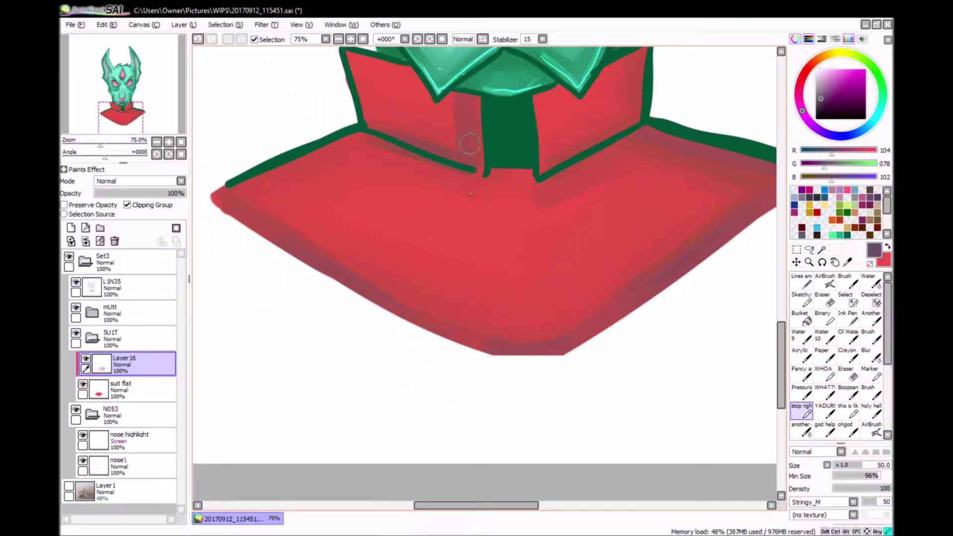
drag(641, 58, 586, 144)
- Blend the suit's edge shadows with muted magenta (RGB 152, 78, 102) at brush size 120
drag(831, 150, 846, 150)
key(bracketright)
key(bracketright)
key(bracketright)
key(bracketright)
key(bracketright)
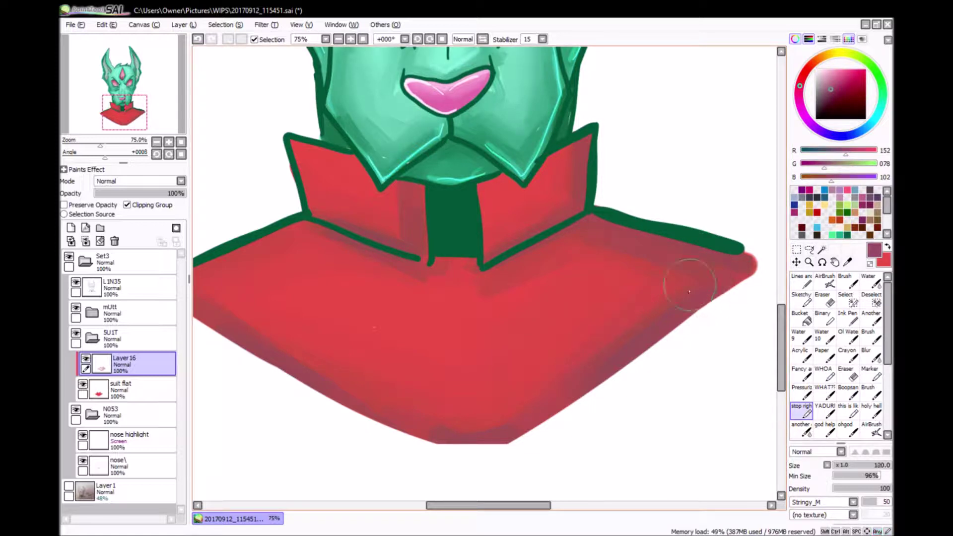
drag(501, 274, 599, 253)
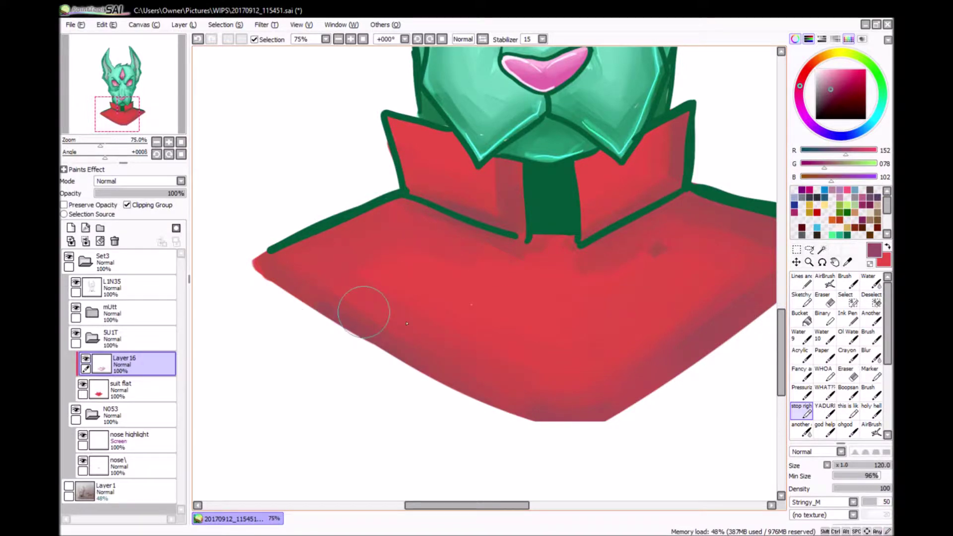
- Darken the suit's lower-right edge with deep purple (RGB 96, 58, 102), using the "another" brush at size 64
scroll(595, 405, right, 3)
scroll(595, 405, up, 3)
drag(846, 150, 818, 163)
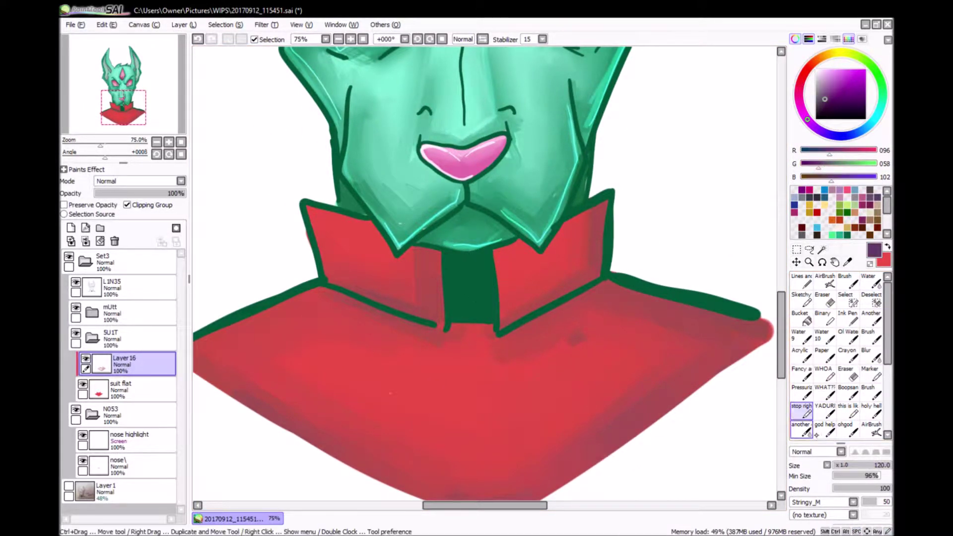
click(802, 428)
drag(747, 348, 671, 395)
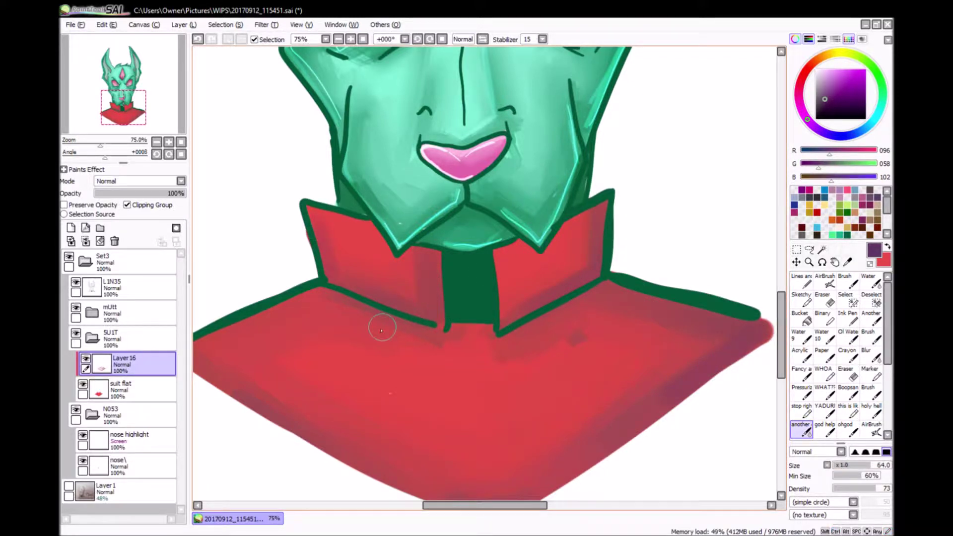
drag(383, 323, 447, 209)
- Paint finer purple shading on the collar flaps, right shoulder and lower edges at brush size 40
key(bracketleft)
key(bracketleft)
key(bracketleft)
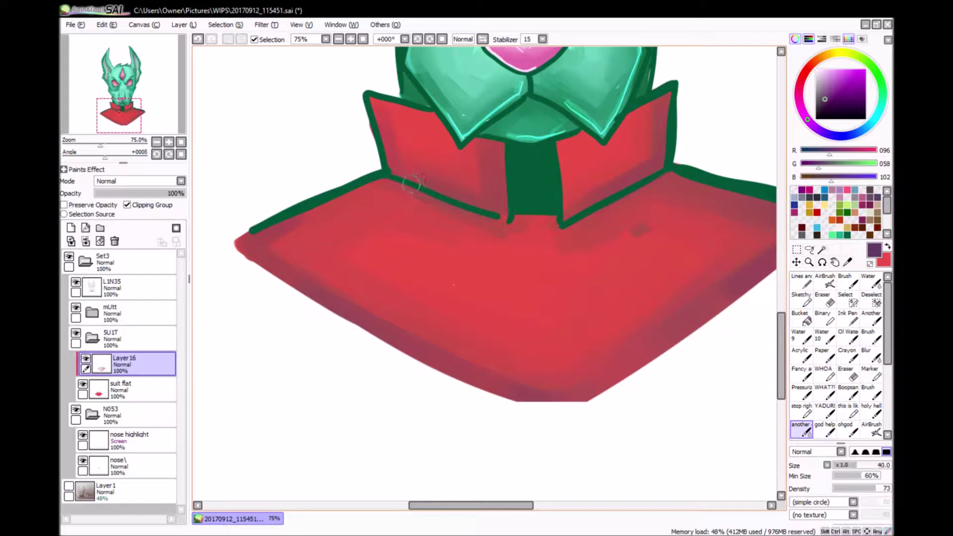
drag(683, 244, 559, 277)
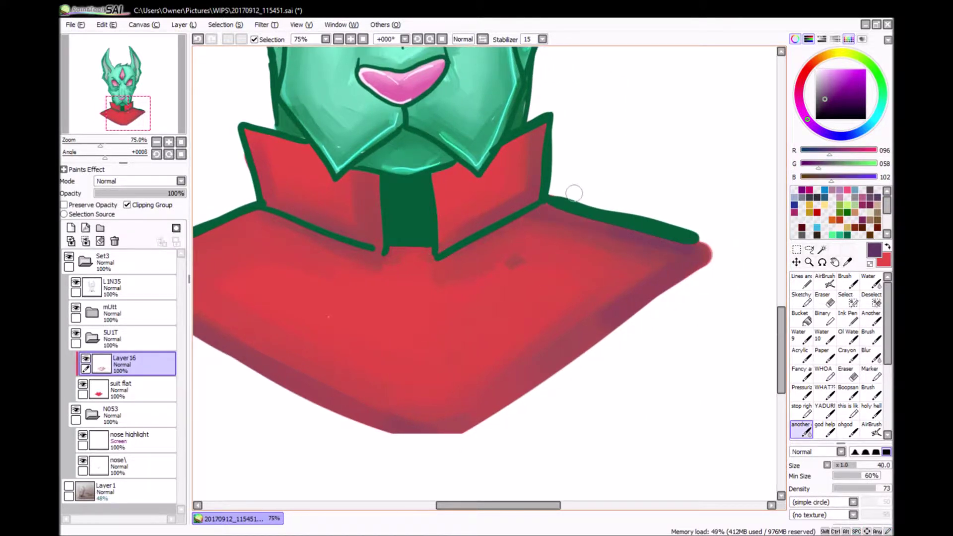
- Sample a muted brownish red (RGB 128, 78, 71) from the suit's lower-right shadow
scroll(586, 248, down, 1)
drag(600, 309, 629, 435)
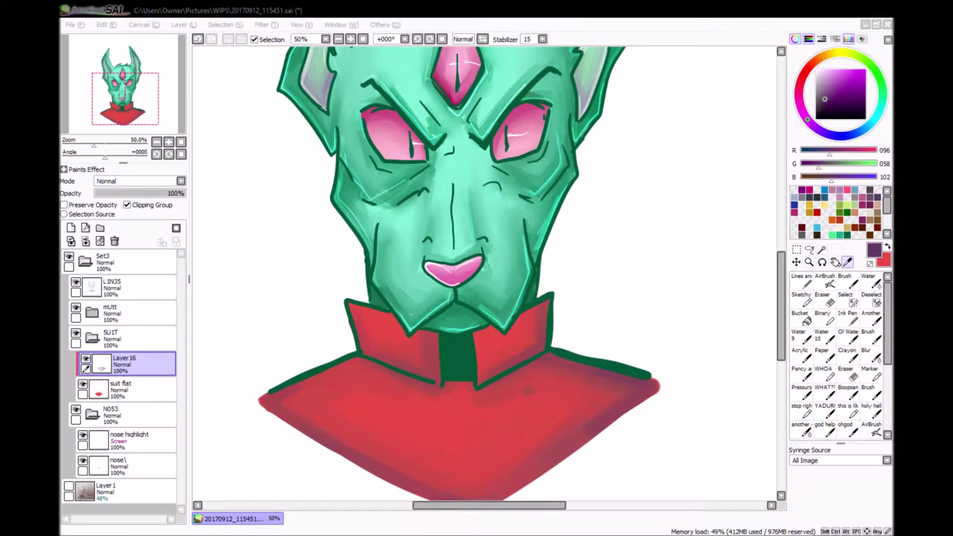
alt+click(601, 427)
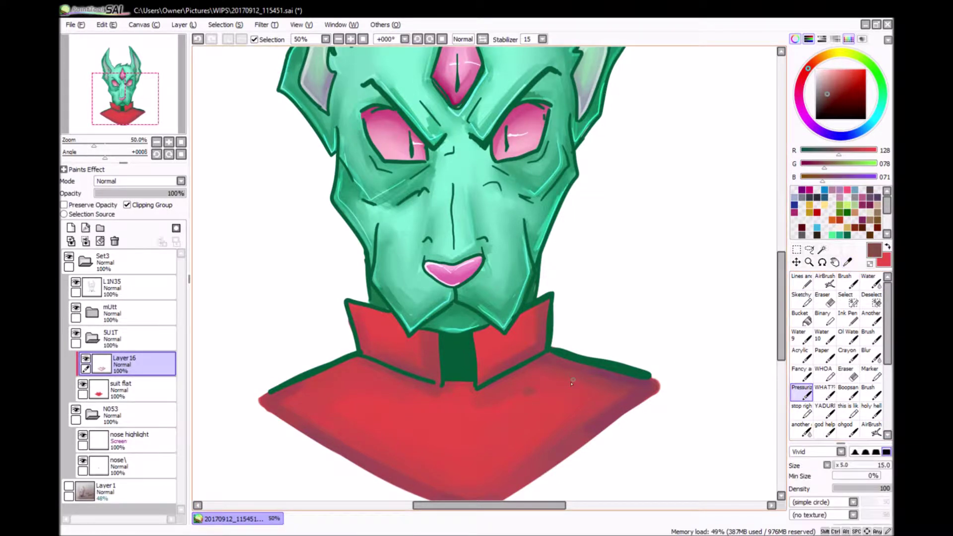
drag(637, 411, 556, 365)
key(ctrl+z)
key(b)
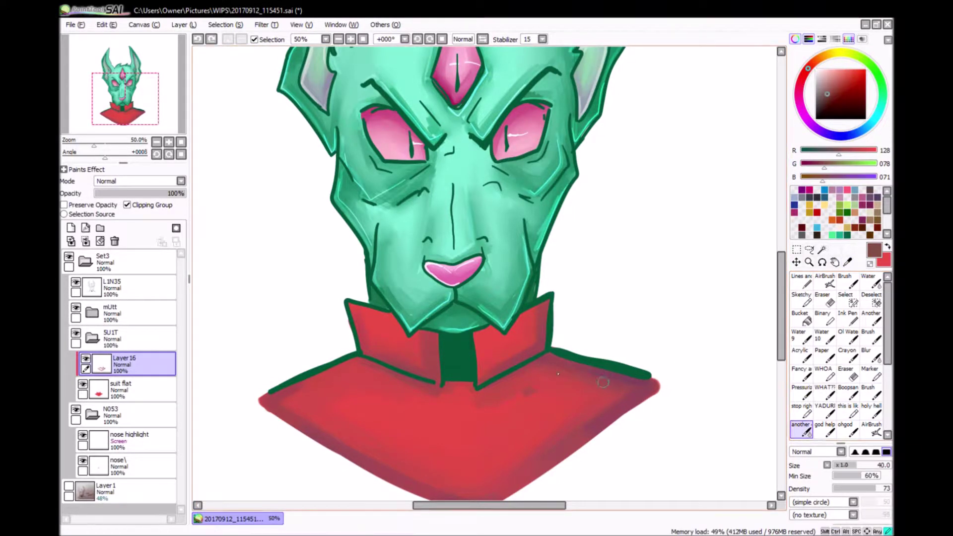
- Blend the shoulder and edge shadows at brush size 80, and refine them with the "god help" brush at size 50
drag(593, 393, 608, 408)
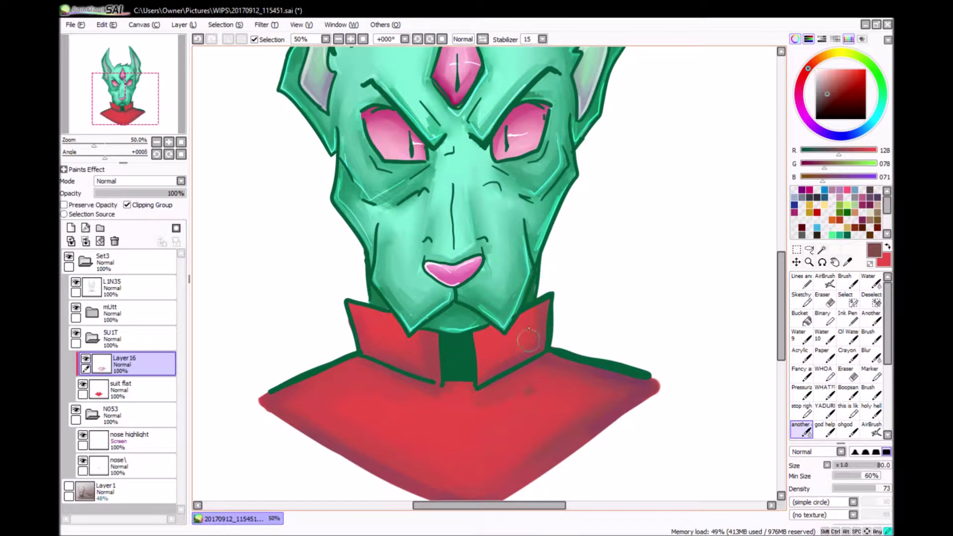
scroll(546, 400, up, 2)
key(b)
key(b)
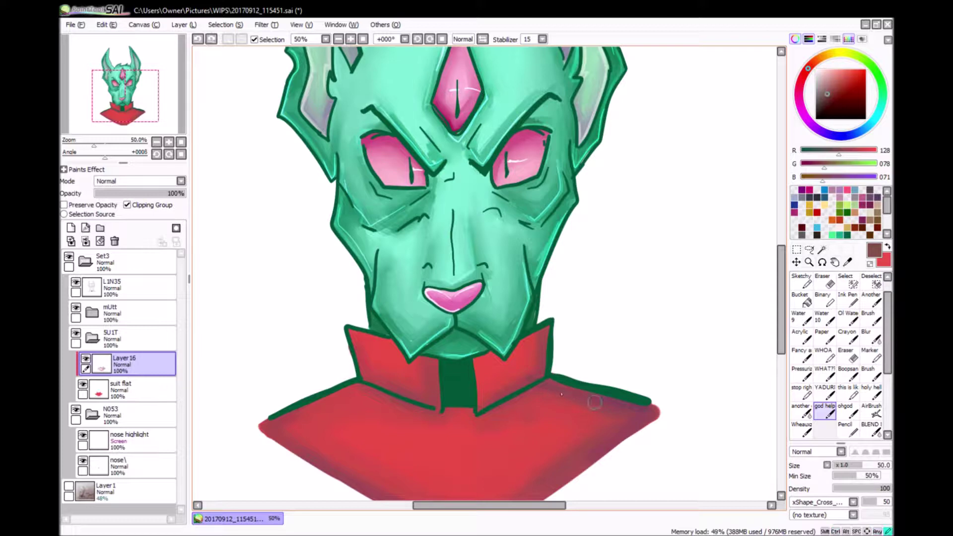
scroll(596, 397, down, 3)
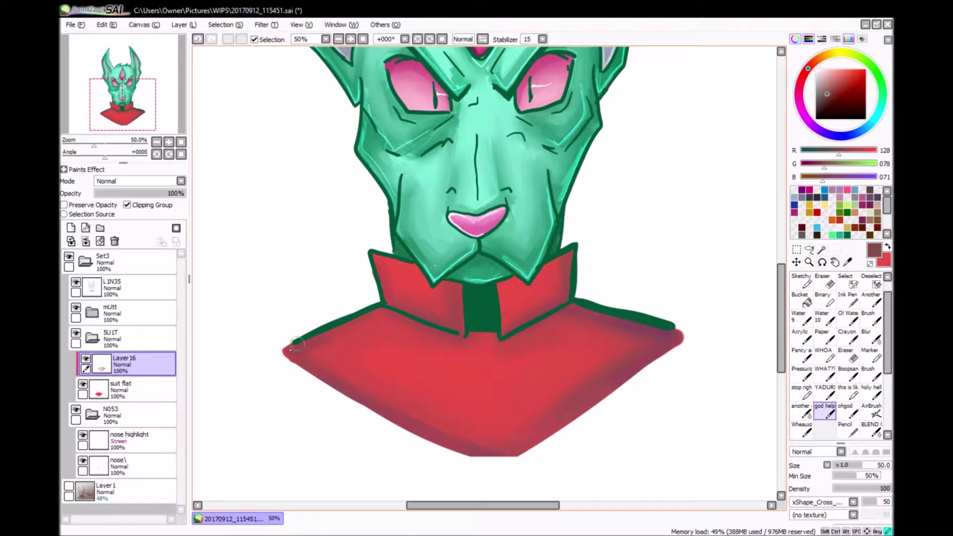
- Compare the suit shading without and with the last stroke, and save the file
key(ctrl+z)
key(ctrl+y)
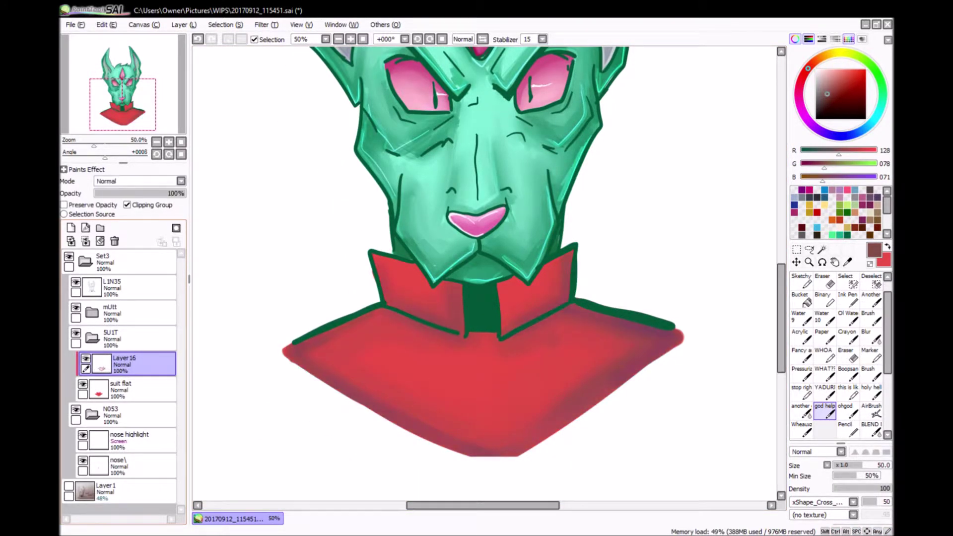
key(ctrl+s)
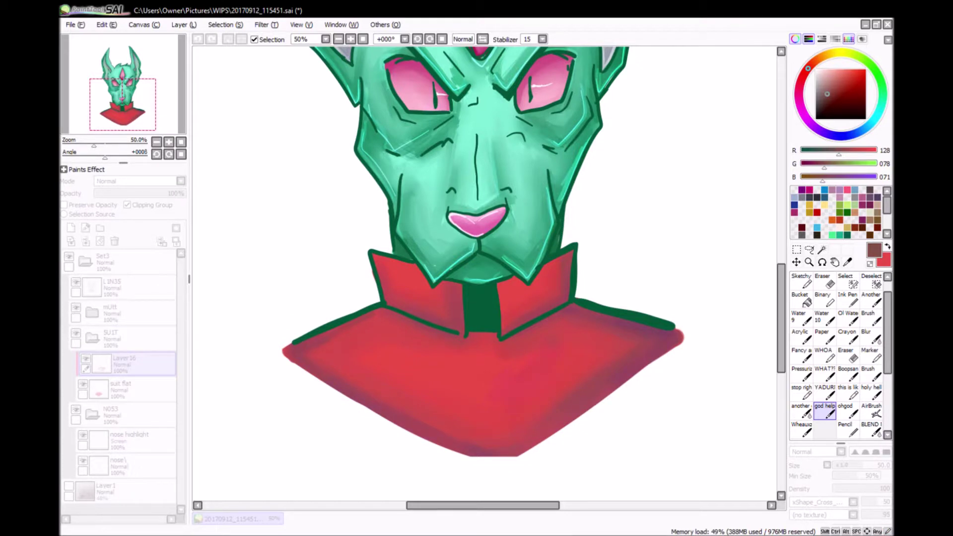
- Clean up the shading in the lower middle of the suit with the Eraser at size 60, and save the file
key(x)
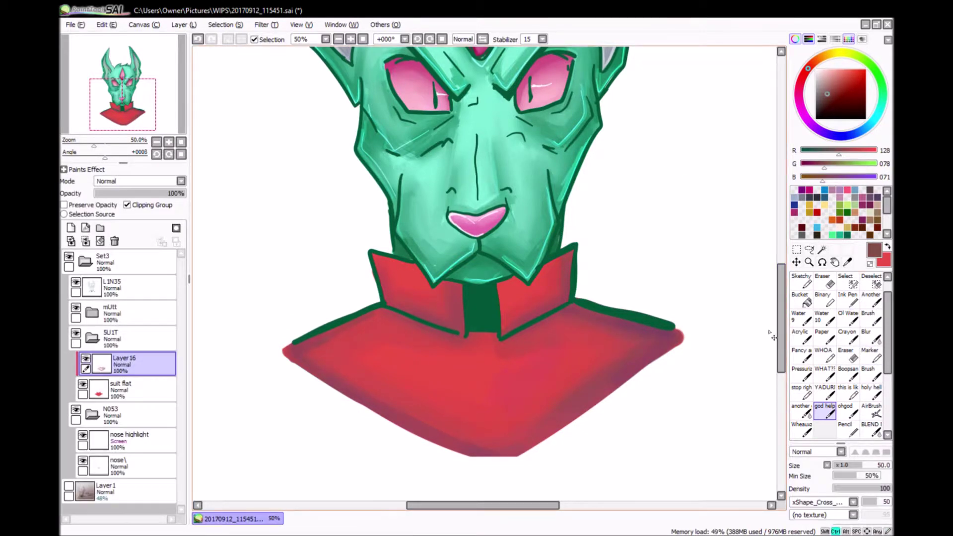
scroll(872, 282, up, 1)
click(801, 281)
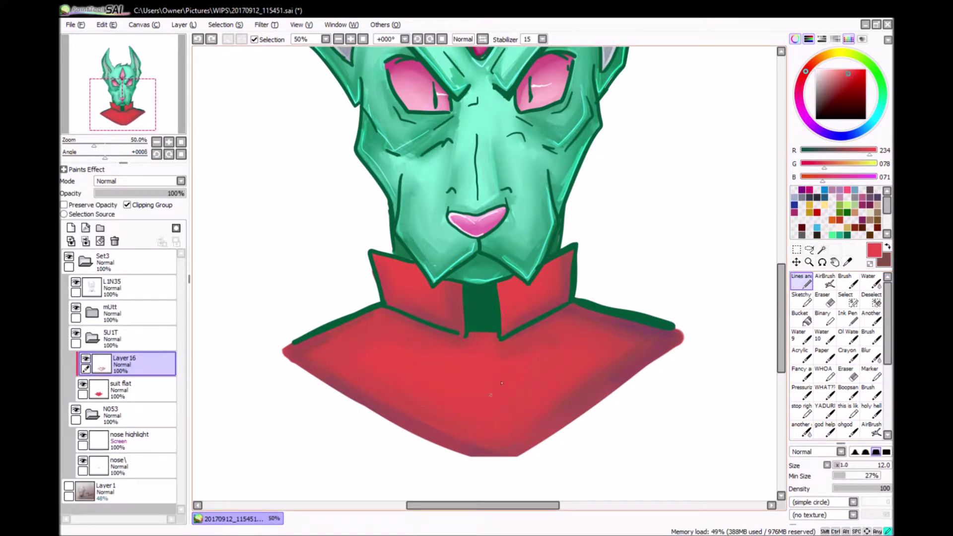
key(e)
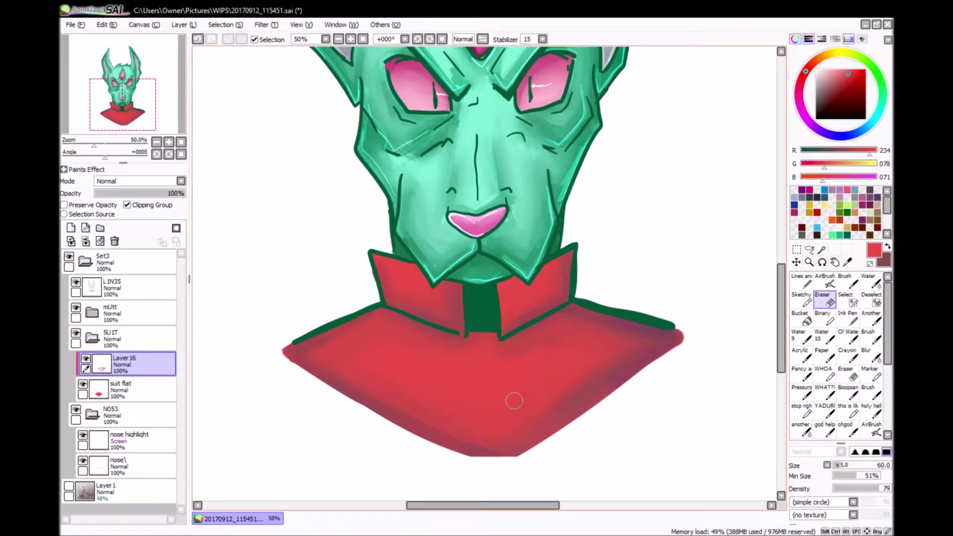
key(ctrl+s)
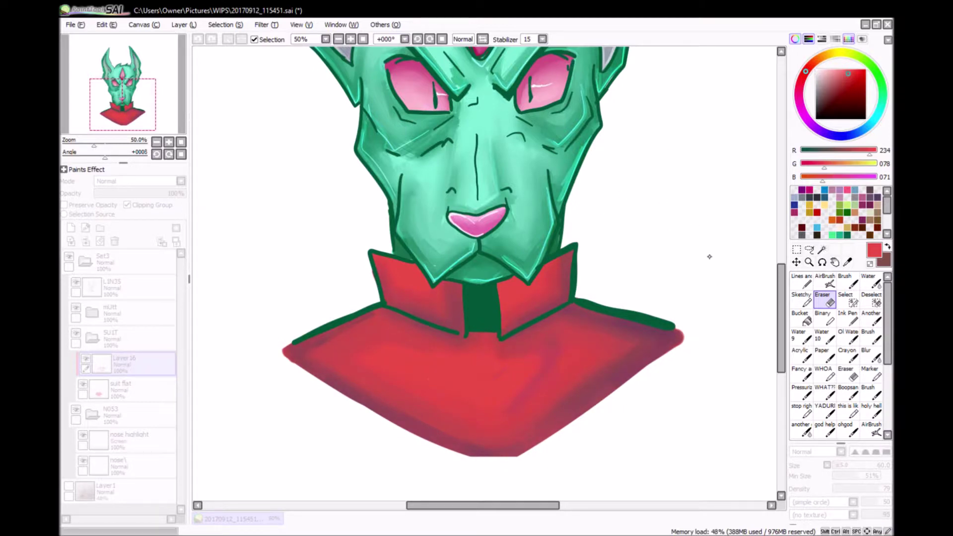
- Soften the shading in the middle of the suit with the Eraser at size 205
drag(709, 255, 748, 442)
mouse_move(501, 385)
mouse_down()
mouse_move(553, 379)
mouse_move(464, 389)
mouse_move(532, 398)
mouse_move(448, 403)
mouse_up()
scroll(448, 403, up, 3)
scroll(734, 336, down, 3)
- Add a new layer above the suit shading and set up the Lines brush with light pink (RGB 240, 127, 122)
click(71, 228)
click(851, 190)
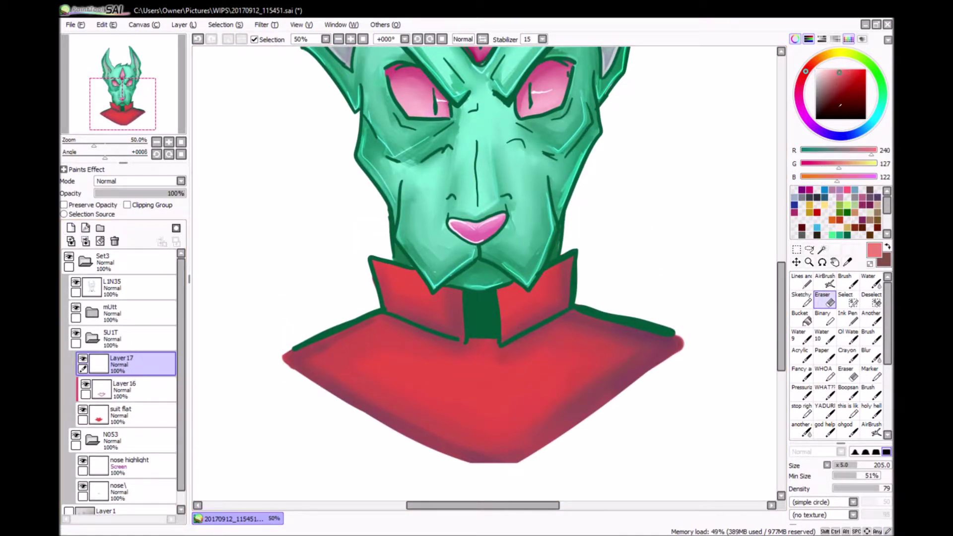
click(802, 280)
drag(380, 315, 295, 353)
key(ctrl+z)
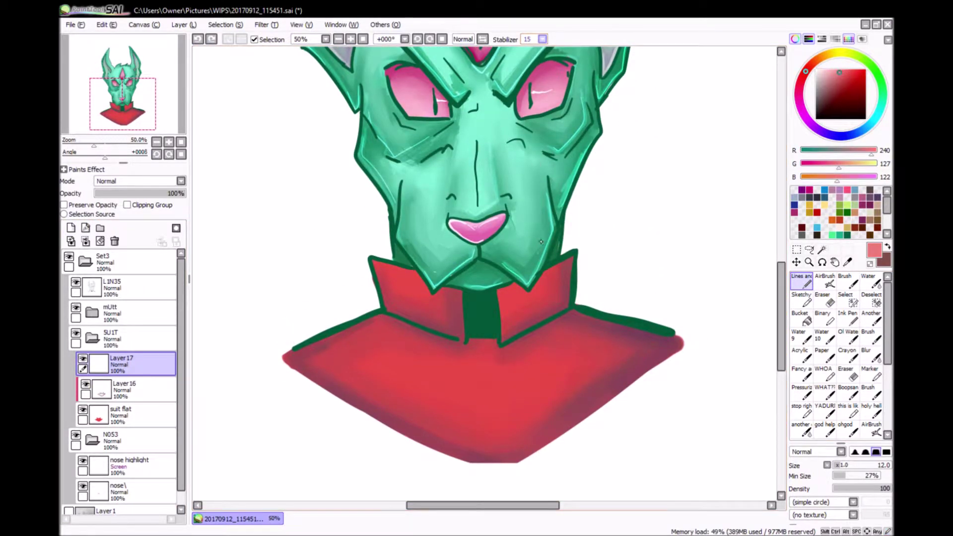
- Draw thin pink highlights along the left shoulder, lower-left edge and right collar flap, with stabilizer S-6
mouse_move(382, 315)
mouse_down()
mouse_move(286, 360)
mouse_move(382, 420)
mouse_up()
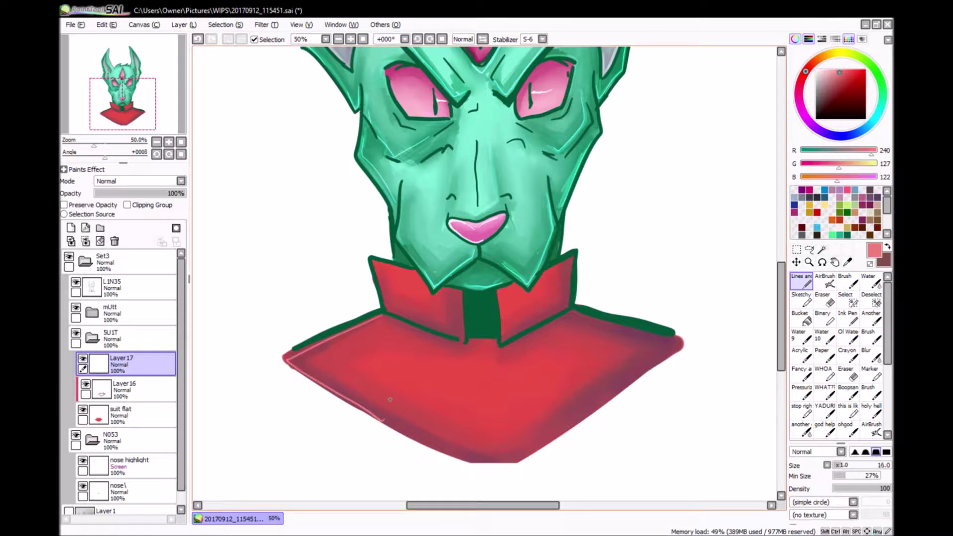
key(ctrl+z)
mouse_move(539, 301)
mouse_down()
mouse_move(569, 305)
mouse_move(508, 335)
mouse_move(499, 293)
mouse_up()
key(ctrl+z)
mouse_move(541, 317)
mouse_down()
mouse_move(526, 325)
mouse_move(493, 287)
mouse_up()
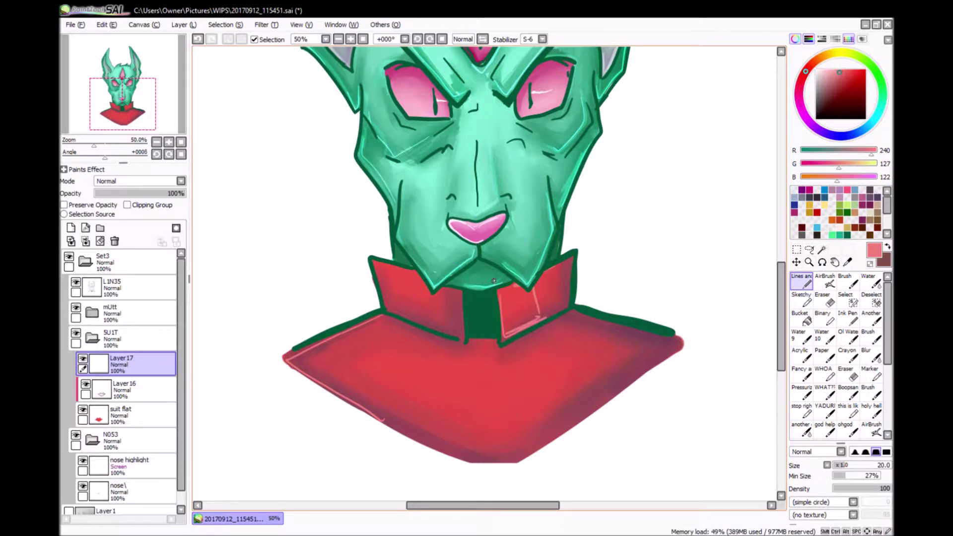
- Draw pink highlights on the left collar flap's upper edge, the right shoulder tip and the suit's lower-right edge
mouse_move(412, 261)
mouse_down()
mouse_move(380, 301)
mouse_move(372, 259)
mouse_move(408, 266)
mouse_up()
key(ctrl+z)
drag(626, 330, 637, 260)
drag(682, 281, 520, 396)
- Clip the highlight layer to the suit and soften the highlight at the left shoulder with the Eraser at size 205
click(127, 204)
key(e)
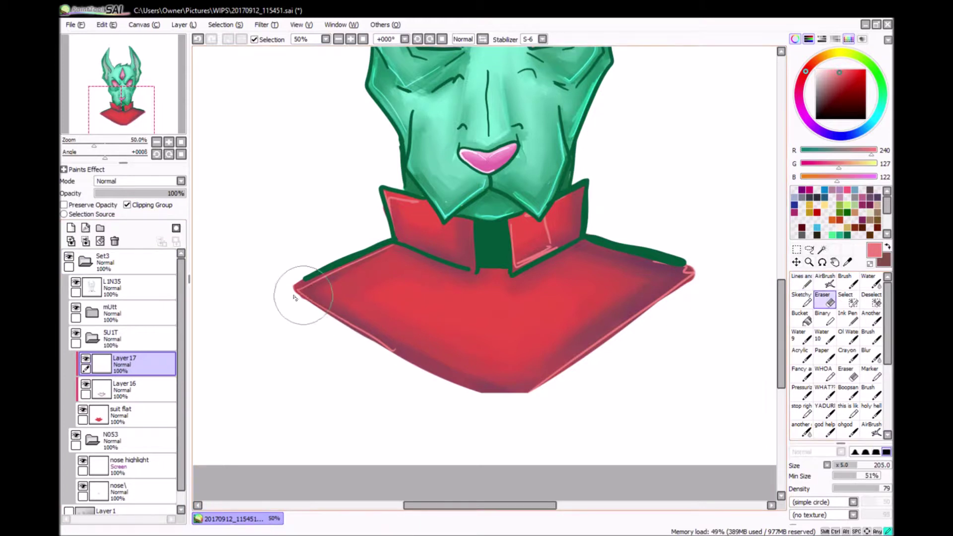
key(n)
mouse_move(473, 390)
mouse_down()
mouse_move(368, 347)
mouse_move(330, 313)
mouse_up()
key(ctrl+z)
mouse_move(582, 240)
mouse_down()
mouse_move(581, 274)
mouse_move(584, 239)
mouse_move(591, 285)
mouse_move(583, 241)
mouse_move(602, 271)
mouse_move(583, 247)
mouse_move(606, 250)
mouse_move(584, 244)
mouse_move(589, 298)
mouse_up()
key(ctrl+z)
scroll(587, 406, down, 1)
scroll(587, 406, up, 2)
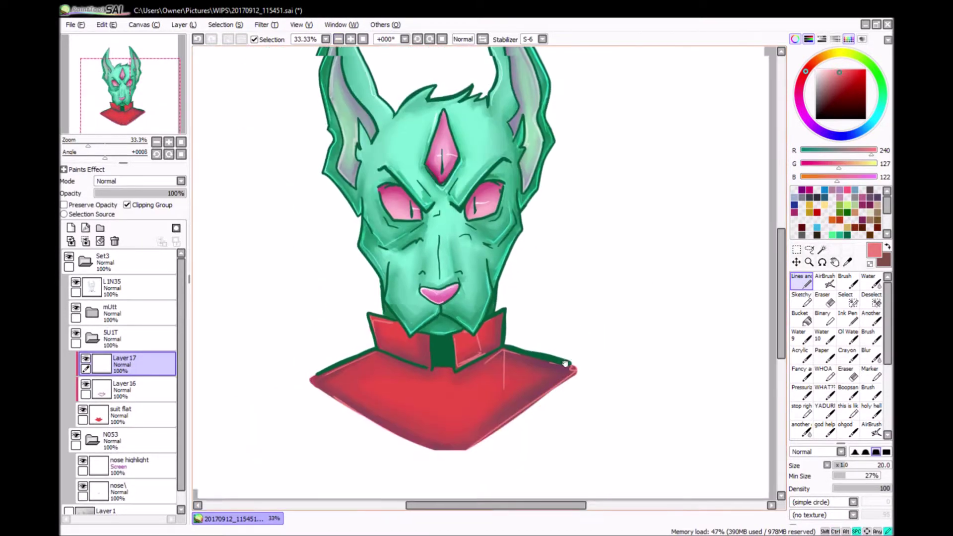
scroll(565, 364, left, 1)
key(ctrl+z)
- Paint a soft pink highlight on the suit beside the right collar flap with the Stringy_M brush at size 60
click(801, 298)
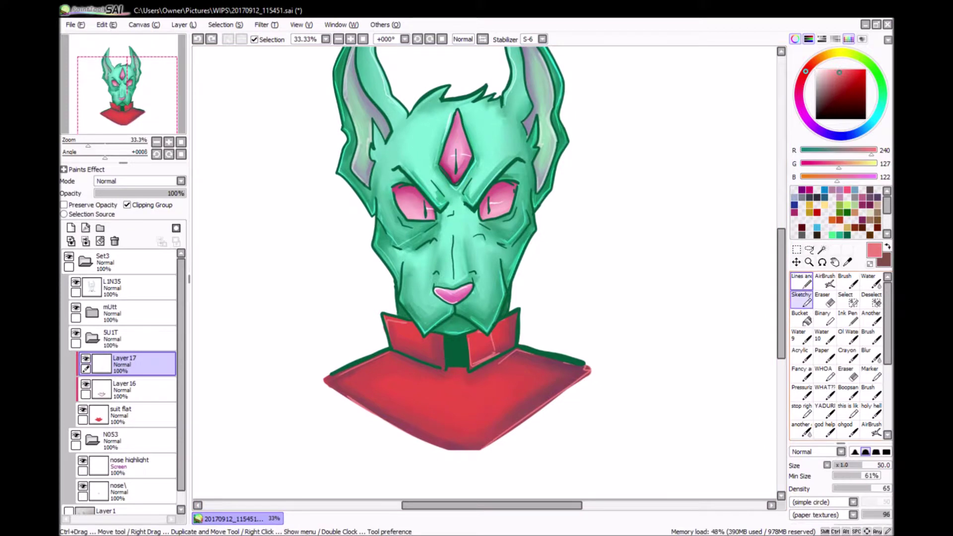
click(801, 412)
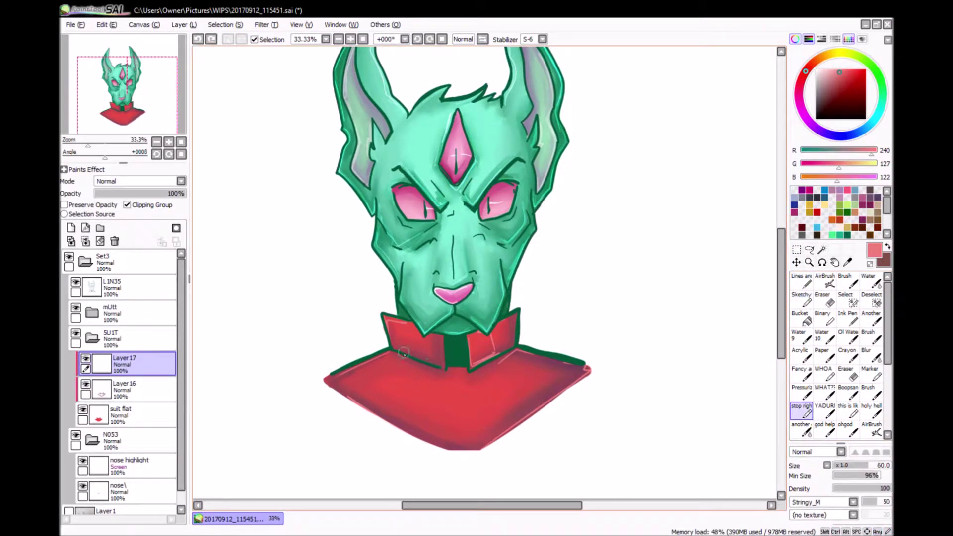
key(ctrl+z)
key(ctrl+y)
drag(489, 373, 521, 351)
key(ctrl+z)
key(ctrl+y)
- Try the Screen blending mode with a changed opacity on the suit highlight layer
key(n)
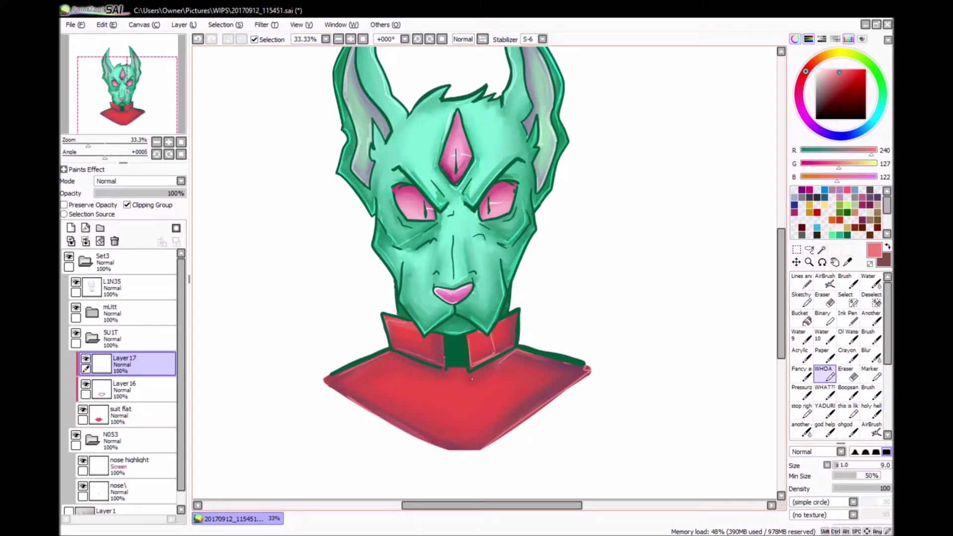
scroll(136, 181, down, 2)
drag(158, 192, 167, 193)
key(ctrl+z)
key(ctrl+z)
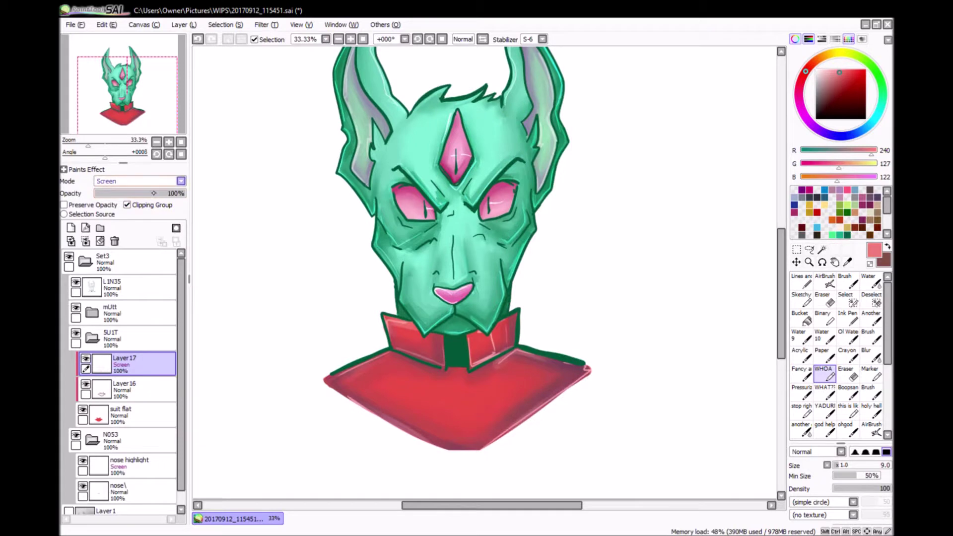
- Add a clipped layer for broad pink suit highlights with the size 60 Stringy_M brush and set it to Screen at 66% opacity
click(70, 228)
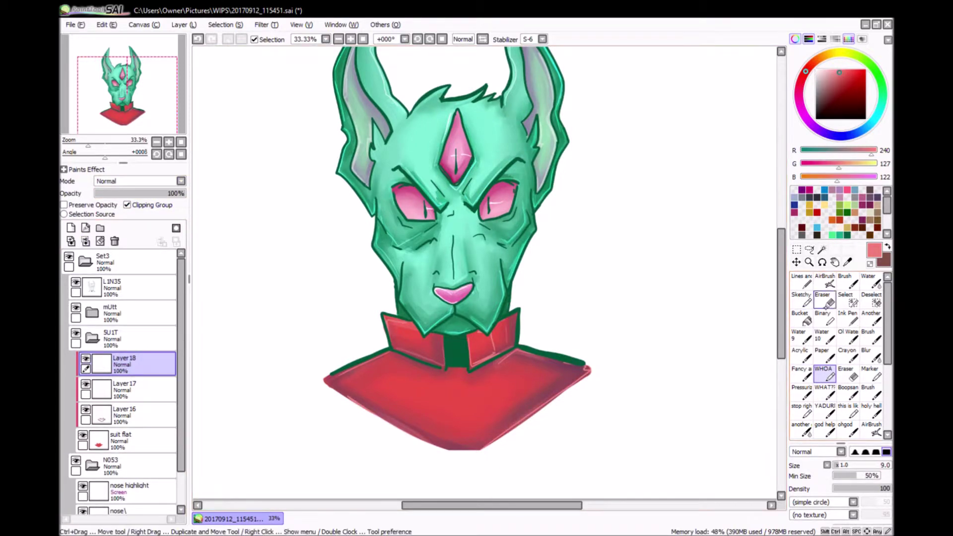
click(801, 411)
scroll(137, 181, down, 3)
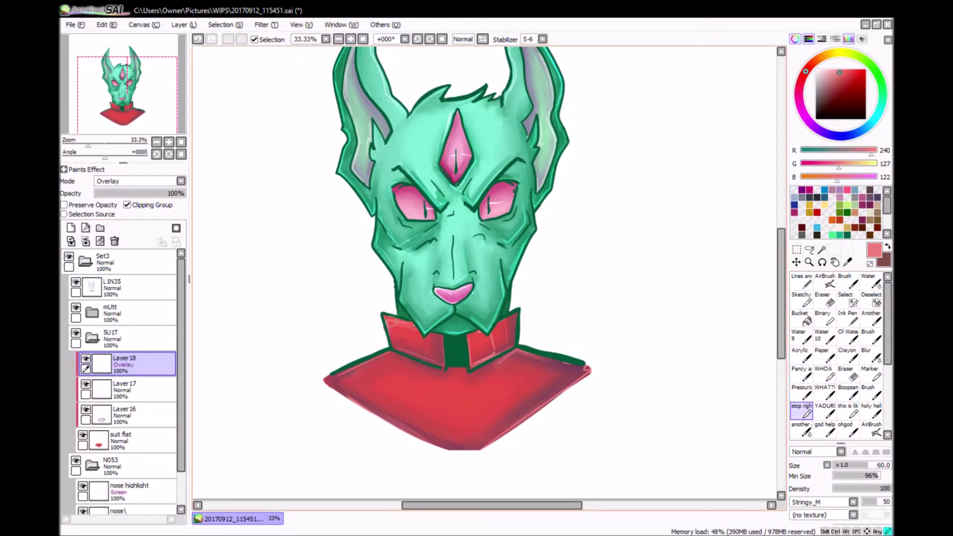
scroll(534, 40, up, 6)
key(ctrl+z)
scroll(137, 181, up, 1)
click(154, 193)
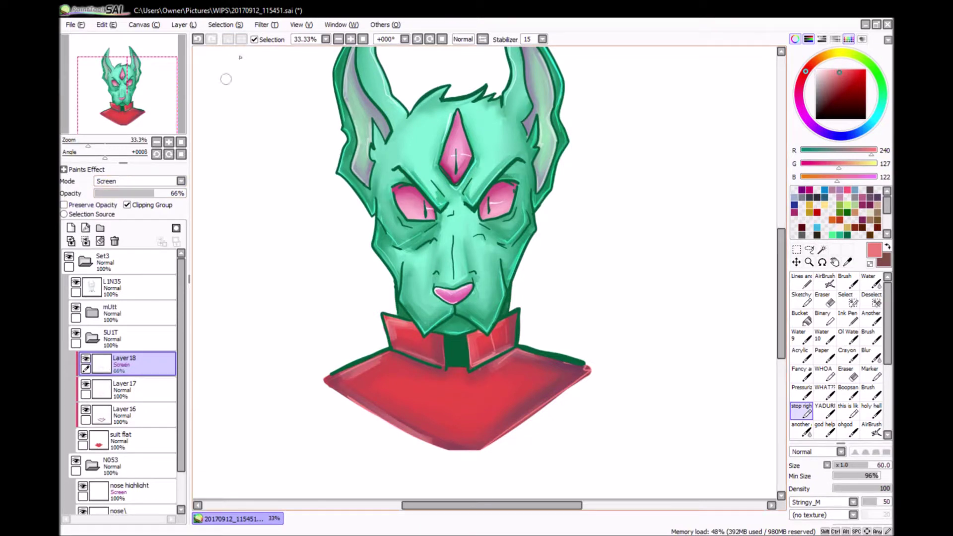
drag(666, 224, 671, 228)
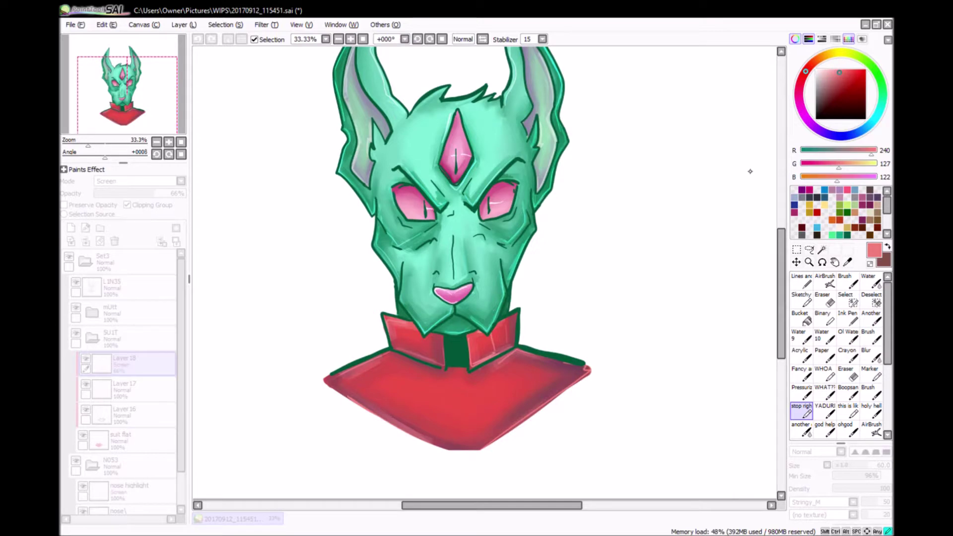
mouse_move(654, 194)
mouse_down()
mouse_move(580, 184)
mouse_move(678, 158)
mouse_up()
drag(566, 389, 546, 379)
click(92, 337)
click(92, 363)
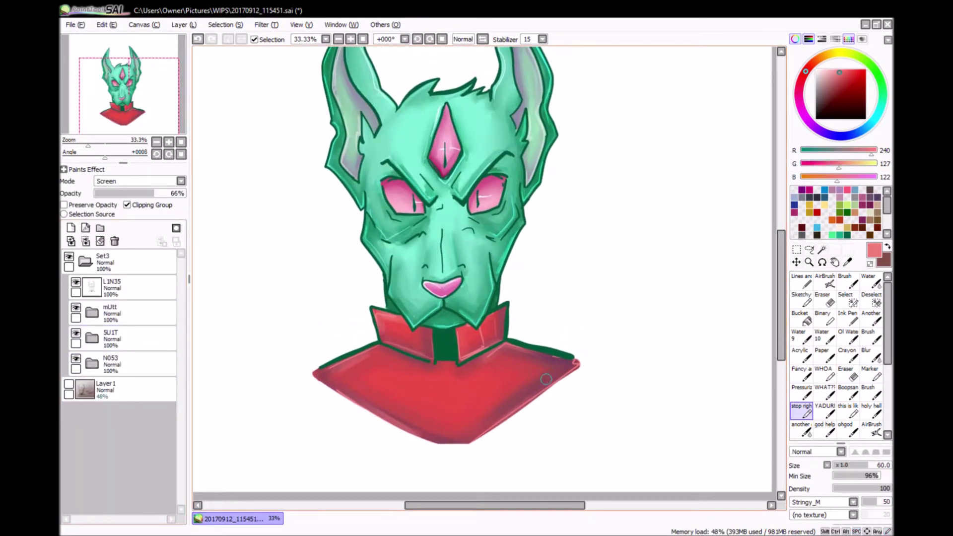
drag(631, 326, 610, 370)
click(71, 228)
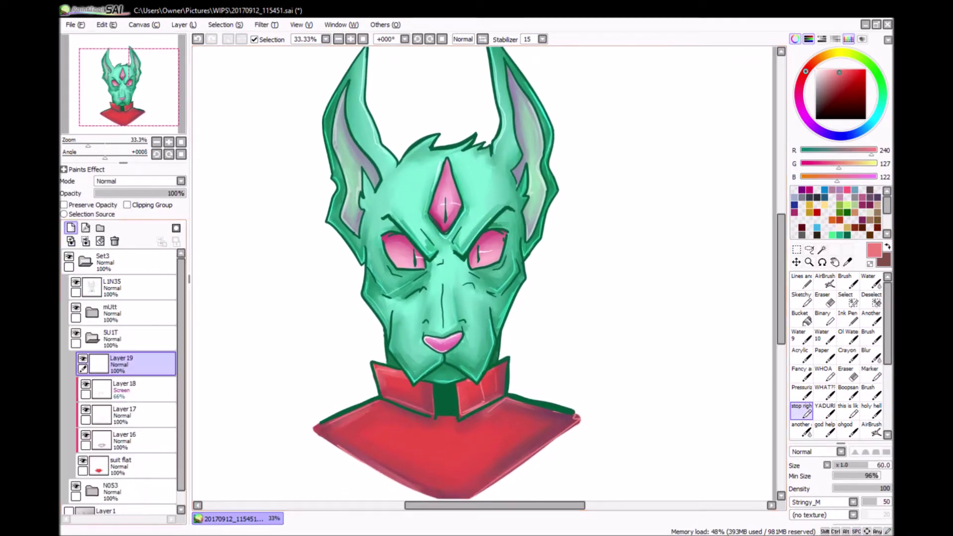
key(ctrl+z)
- Add a new top-level layer above the artwork folder and arrange the sketch photo layer above it
click(85, 262)
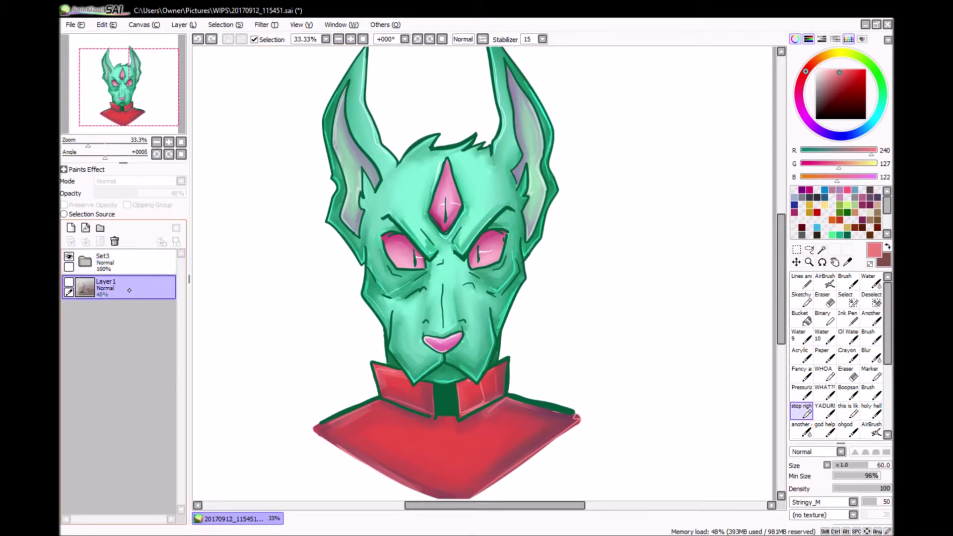
click(70, 228)
drag(114, 313, 114, 256)
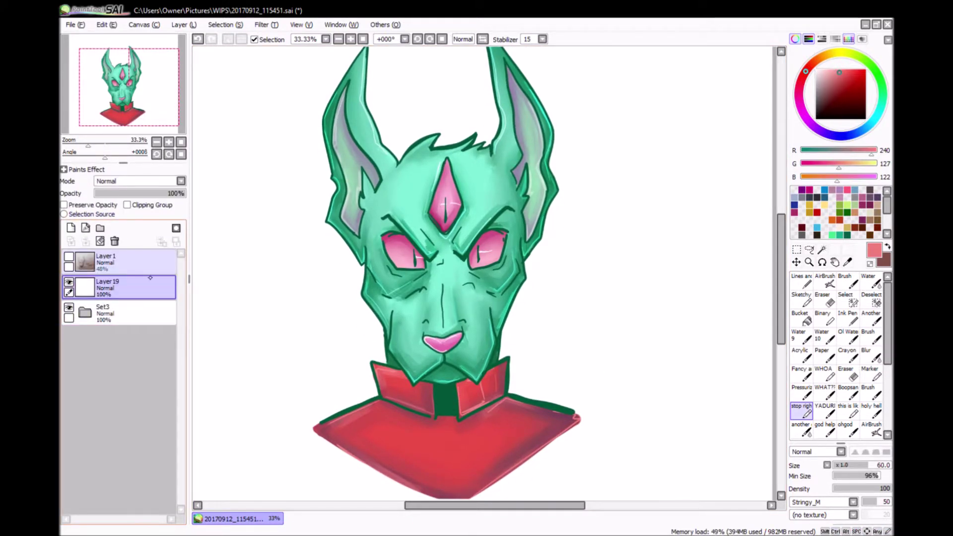
- Check the pencil sketch photo at 100% opacity and hide it again
click(68, 256)
click(183, 193)
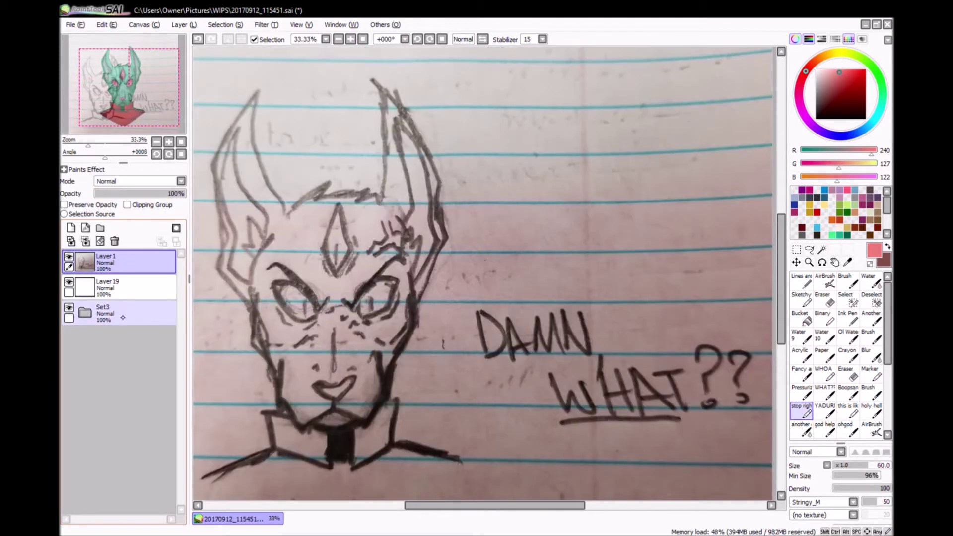
click(69, 256)
- Move Layer19 into the Set3 folder above L1N35 and set up the Lines brush with pale pink (RGB 255, 240, 240)
click(122, 315)
click(114, 287)
click(818, 69)
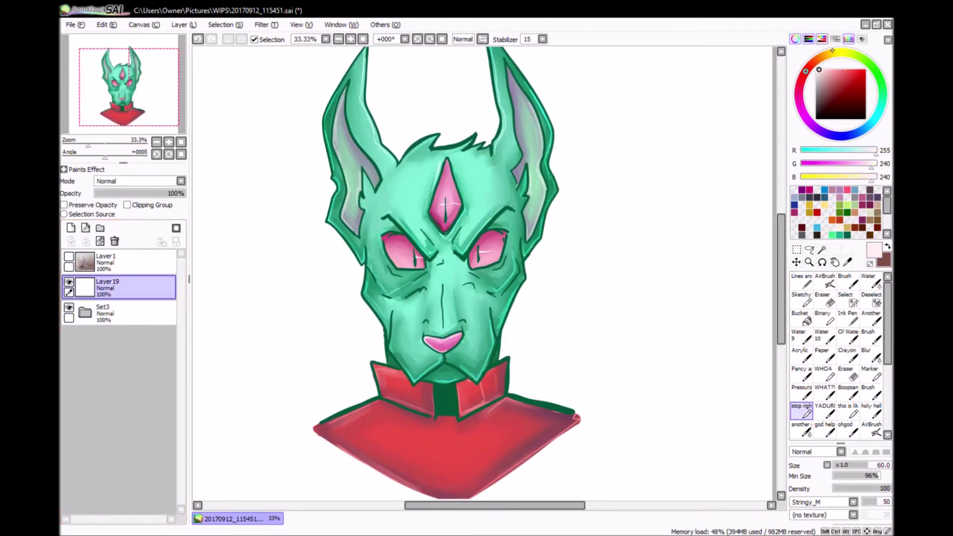
click(801, 281)
scroll(420, 328, up, 4)
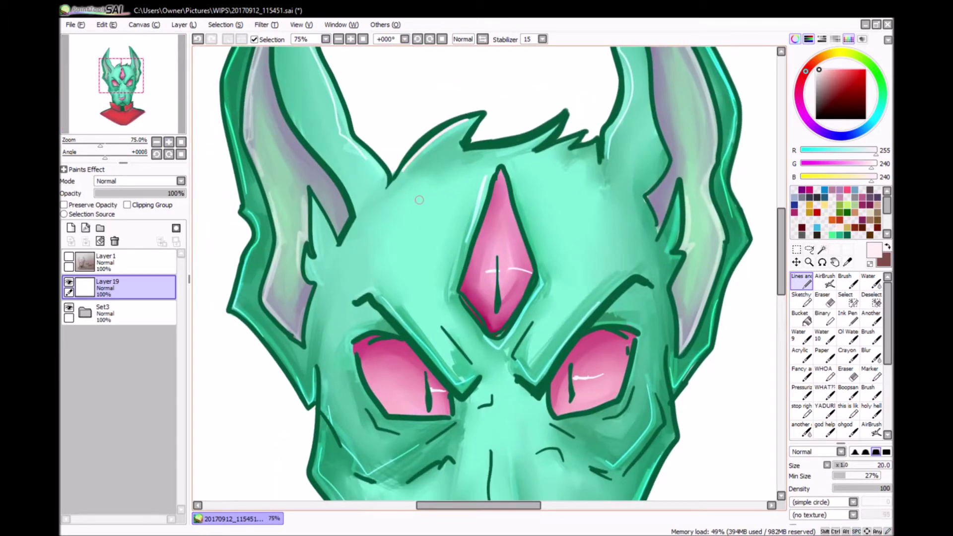
drag(121, 312, 121, 287)
click(85, 287)
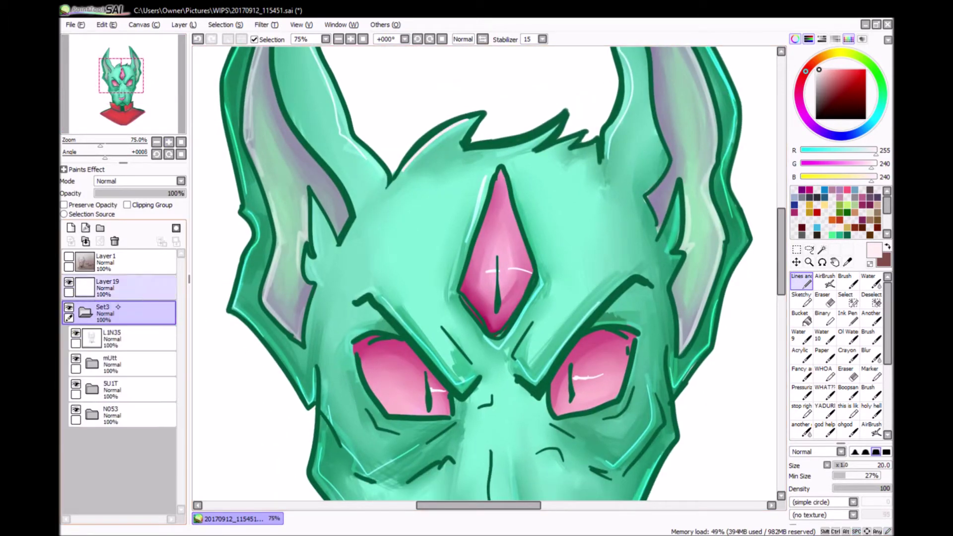
drag(109, 414, 141, 285)
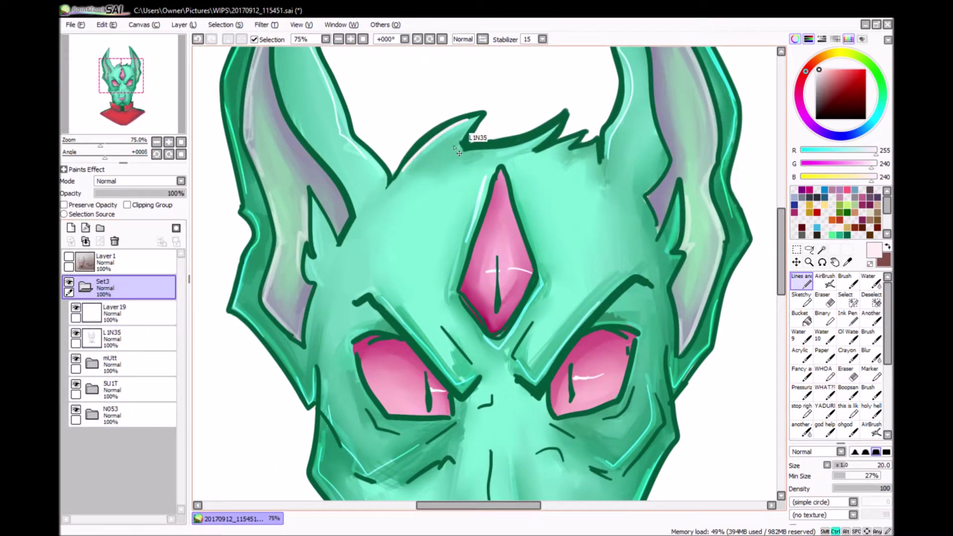
click(129, 313)
- Draw thin pale highlights along the hair tuft, the ears and the outlines of the face
drag(469, 121, 405, 174)
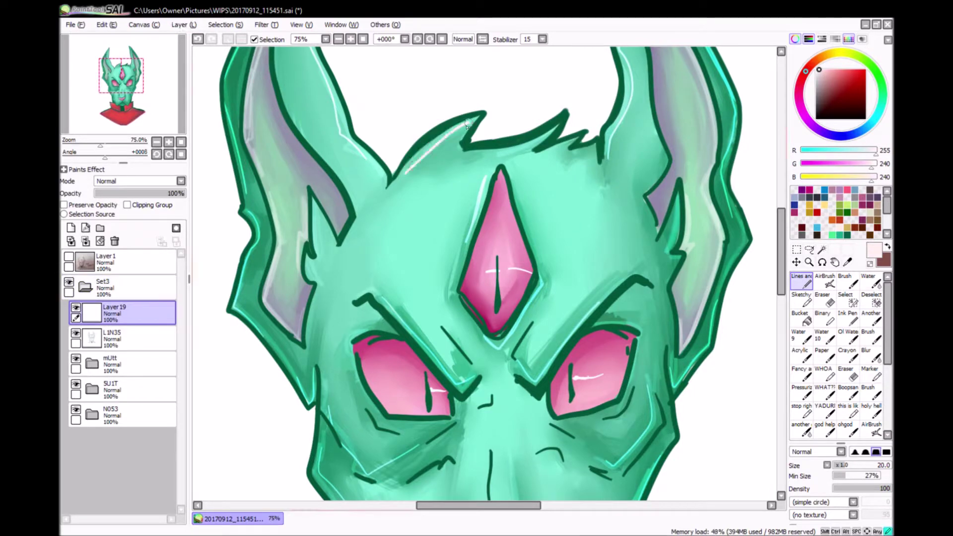
drag(542, 139, 489, 155)
drag(661, 434, 608, 475)
mouse_move(431, 190)
mouse_down()
mouse_move(491, 178)
mouse_move(464, 387)
mouse_move(462, 313)
mouse_up()
drag(566, 131, 604, 306)
key(ctrl+z)
mouse_move(602, 194)
mouse_down()
mouse_move(631, 345)
mouse_move(723, 311)
mouse_up()
drag(276, 201, 292, 298)
drag(301, 332, 310, 425)
mouse_move(492, 405)
mouse_down()
mouse_move(474, 107)
mouse_move(439, 122)
mouse_up()
key(ctrl+z)
- Draw pale highlights on the nose and along the muzzle's lower edges with the brush at size 16
mouse_move(416, 400)
mouse_down()
mouse_move(445, 426)
mouse_move(461, 399)
mouse_move(449, 404)
mouse_move(475, 420)
mouse_up()
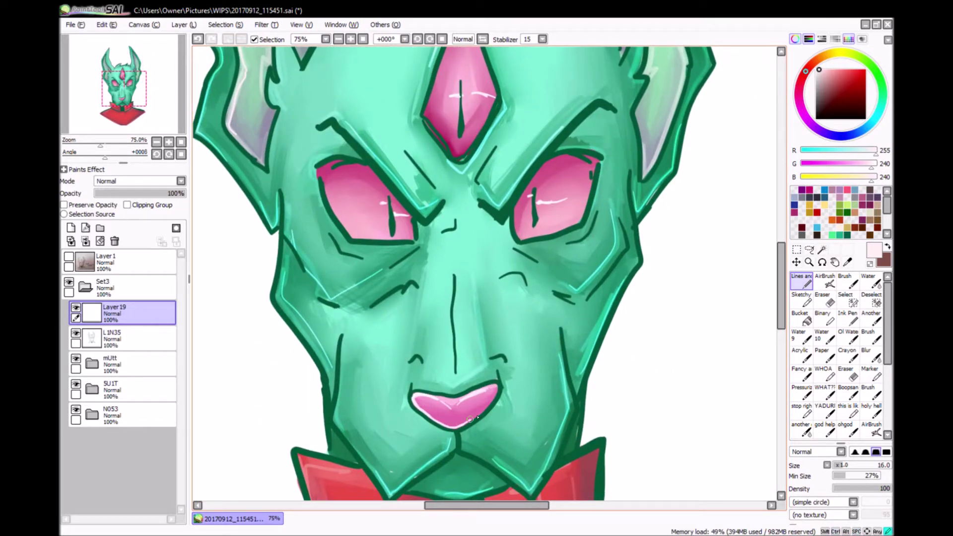
drag(496, 452, 512, 381)
drag(462, 370, 402, 408)
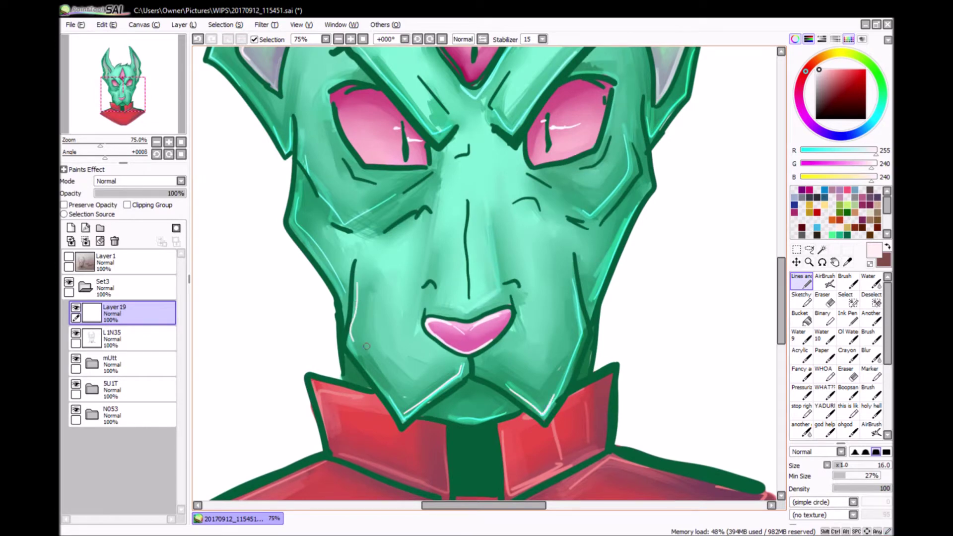
- Draw pale highlights along the edges of both collar flaps, the right flap's fold and the right shoulder
drag(589, 415, 629, 283)
drag(549, 314, 603, 342)
drag(595, 303, 602, 325)
mouse_move(382, 324)
mouse_down()
mouse_move(444, 344)
mouse_move(485, 305)
mouse_move(475, 358)
mouse_up()
key(ctrl+z)
drag(651, 416, 611, 316)
mouse_move(267, 296)
mouse_down()
mouse_move(372, 247)
mouse_move(318, 273)
mouse_up()
mouse_move(657, 277)
mouse_down()
mouse_move(531, 412)
mouse_move(705, 304)
mouse_move(554, 417)
mouse_up()
key(ctrl+z)
- Set the pale highlight layer to Overlay and lower its opacity to 32%
scroll(182, 181, down, 3)
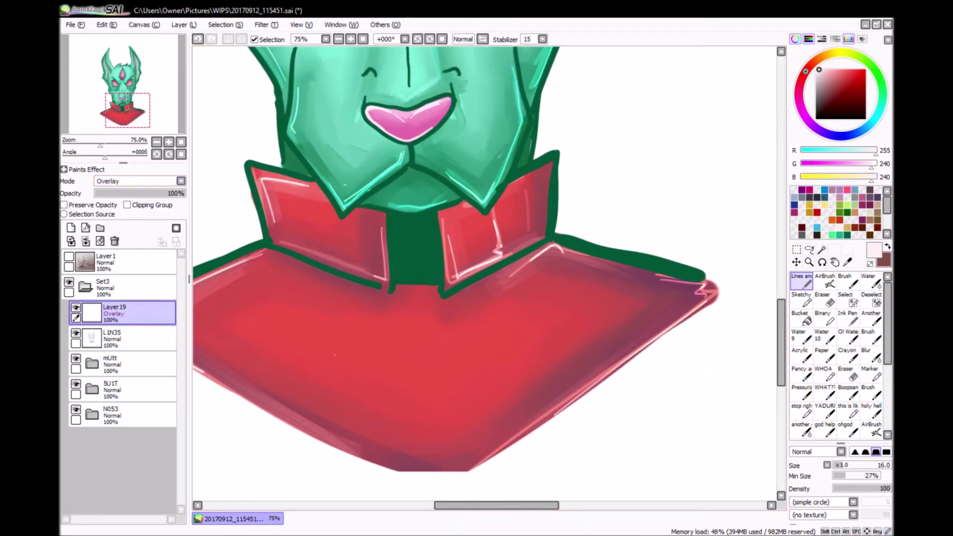
click(122, 74)
click(338, 39)
click(338, 39)
click(124, 100)
drag(183, 193, 123, 193)
drag(660, 251, 640, 403)
drag(373, 437, 521, 435)
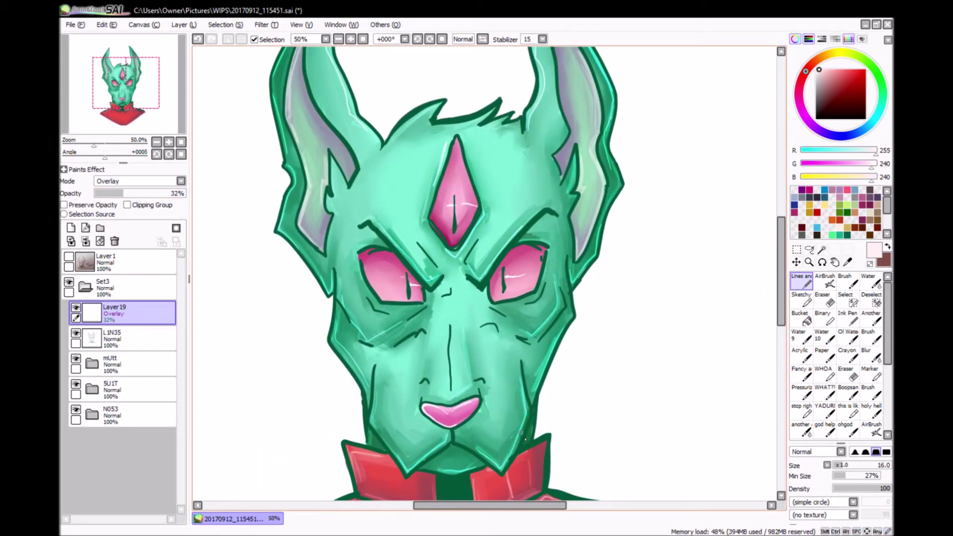
- Touch up the overlay highlights around the left jaw and brows with the size 35 Eraser and the Lines brush
key(e)
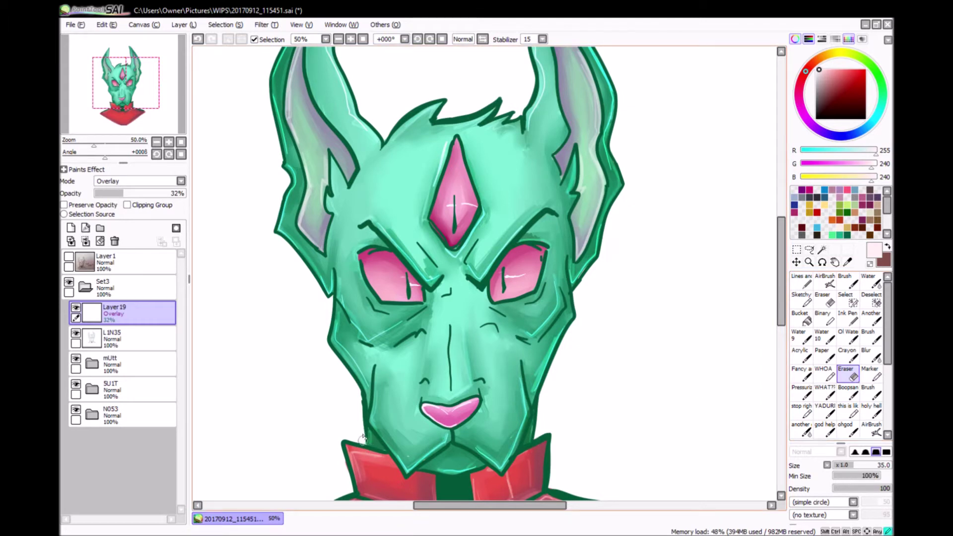
key(e)
scroll(476, 306, up, 2)
drag(536, 367, 422, 363)
scroll(382, 352, up, 1)
key(ctrl+z)
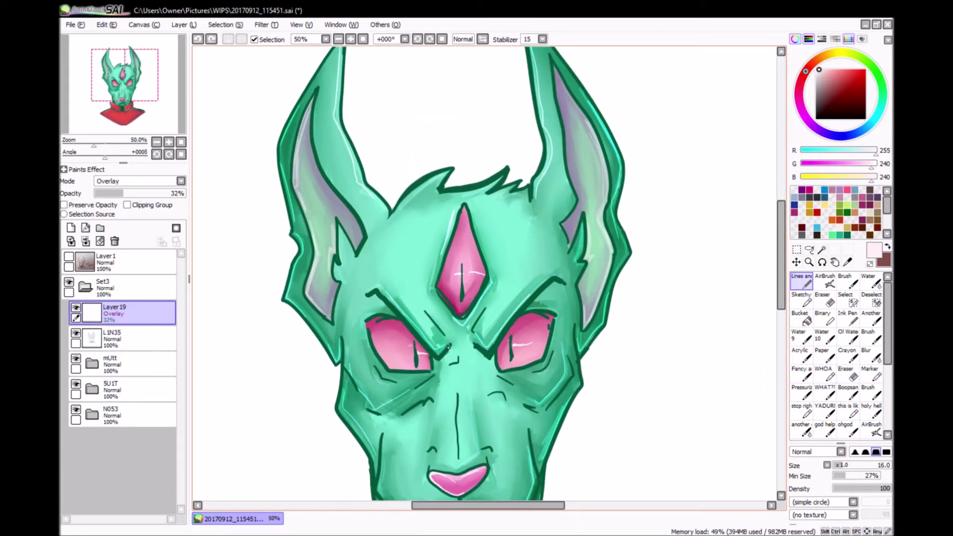
mouse_move(443, 332)
mouse_down()
mouse_move(480, 312)
mouse_move(470, 335)
mouse_up()
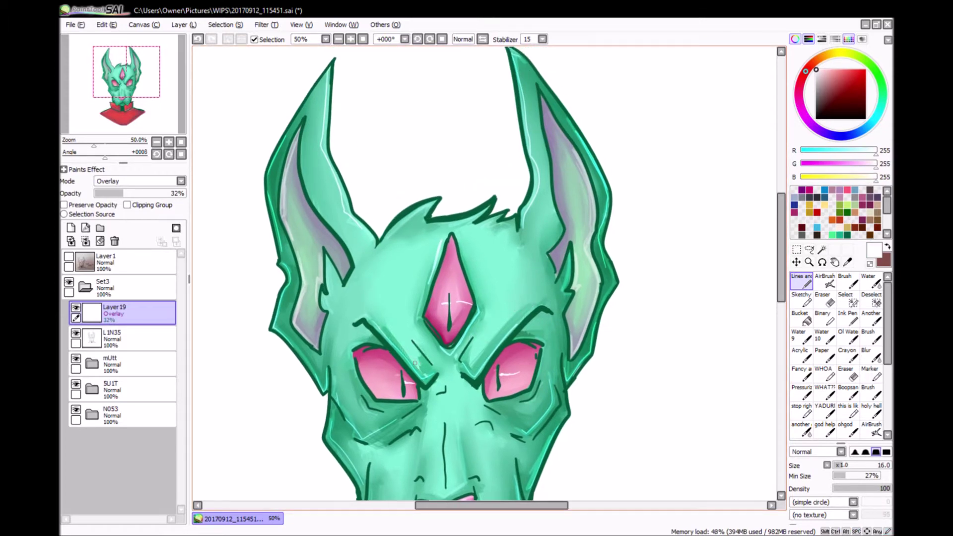
- On the L1N35 layer, draw a purple (RGB 128, 78, 144) angular signature mark beside the suit's right edge at brush size 16
click(338, 39)
click(338, 39)
click(338, 39)
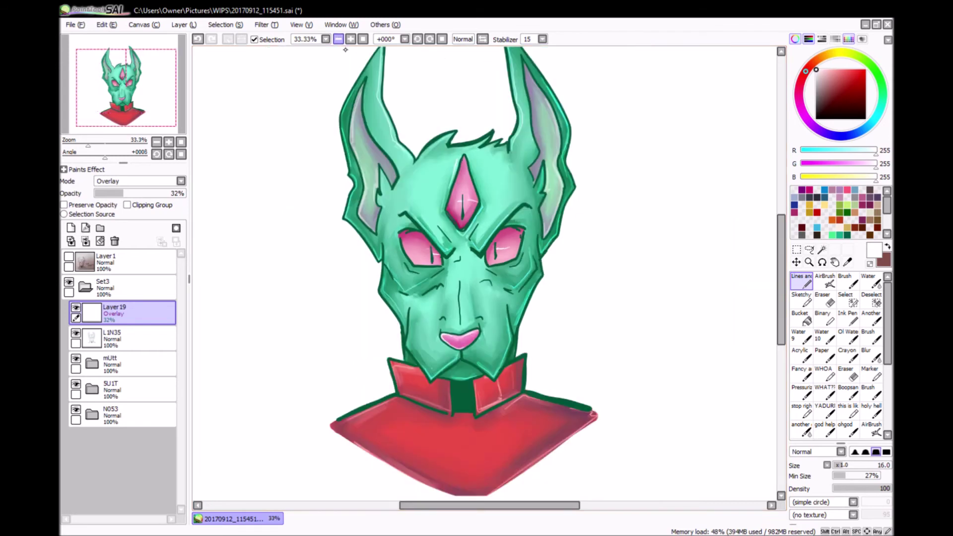
scroll(579, 410, down, 1)
drag(570, 342, 547, 416)
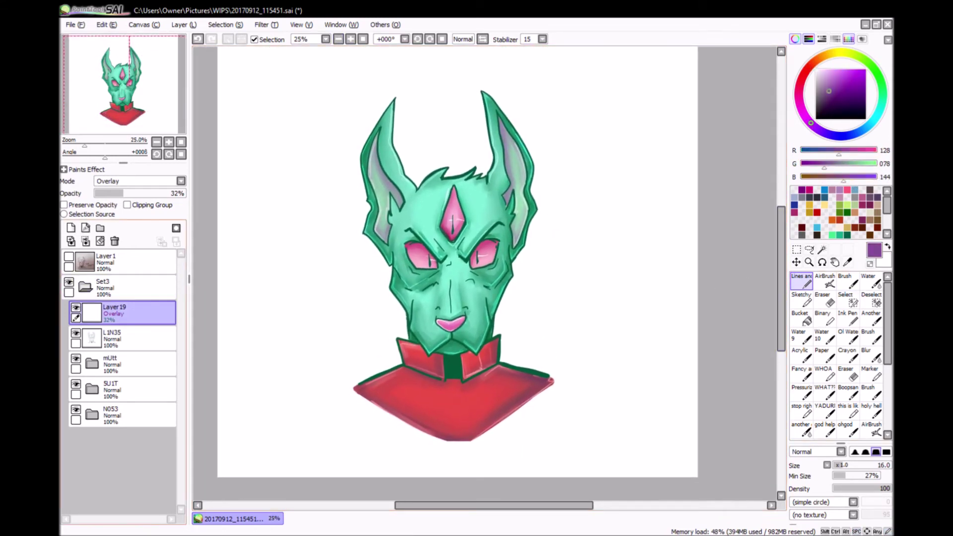
click(130, 337)
scroll(518, 194, up, 3)
mouse_move(570, 218)
mouse_down()
mouse_move(591, 295)
mouse_move(570, 309)
mouse_up()
key(ctrl+z)
drag(585, 196, 609, 292)
mouse_move(616, 298)
mouse_down()
mouse_move(587, 195)
mouse_move(617, 297)
mouse_up()
- Write the year '17 in purple above the signature mark
mouse_move(619, 174)
mouse_down()
mouse_move(625, 198)
mouse_move(624, 188)
mouse_up()
key(ctrl+z)
mouse_move(633, 173)
mouse_down()
mouse_move(645, 208)
mouse_move(665, 181)
mouse_up()
key(ctrl)
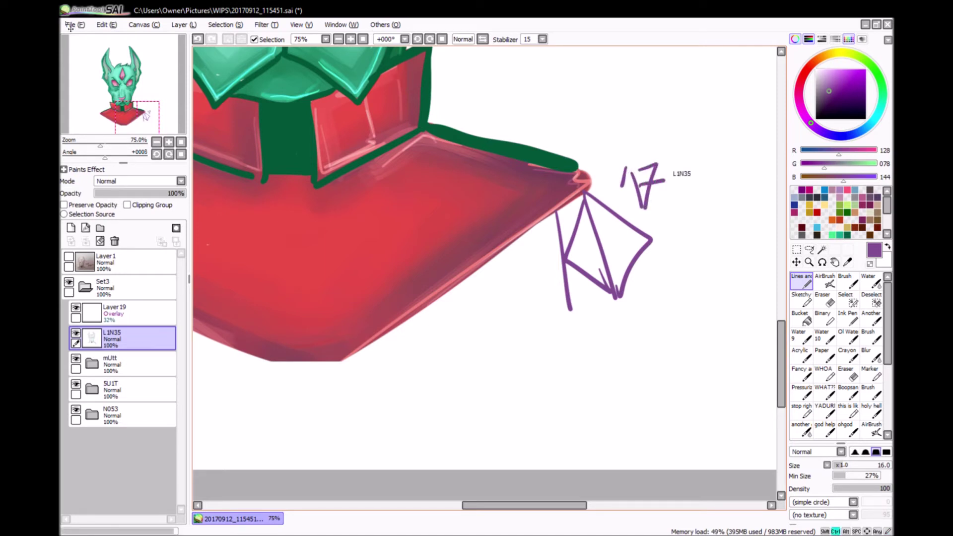